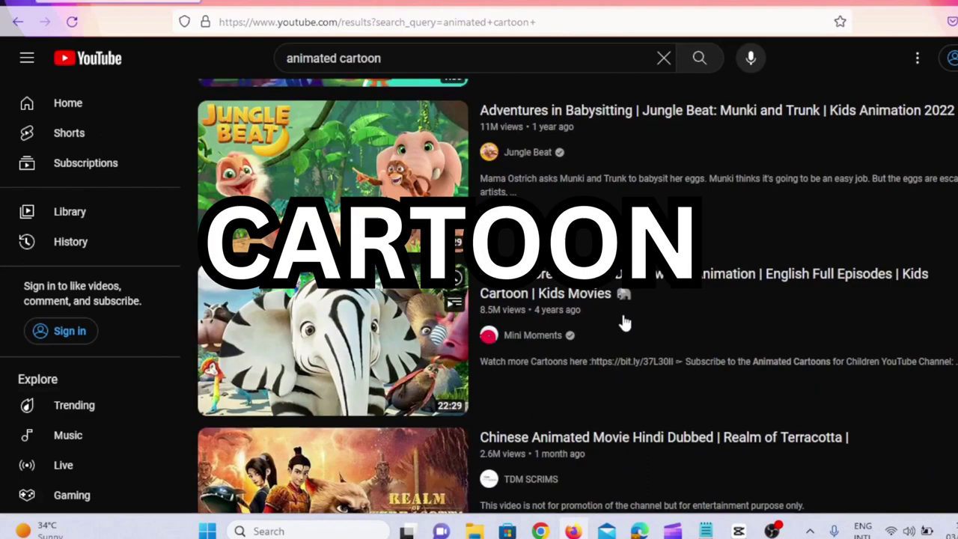
- Switch to the OpenAI account sign-up page and click into the Email address field
scroll(625, 322, "down", 12)
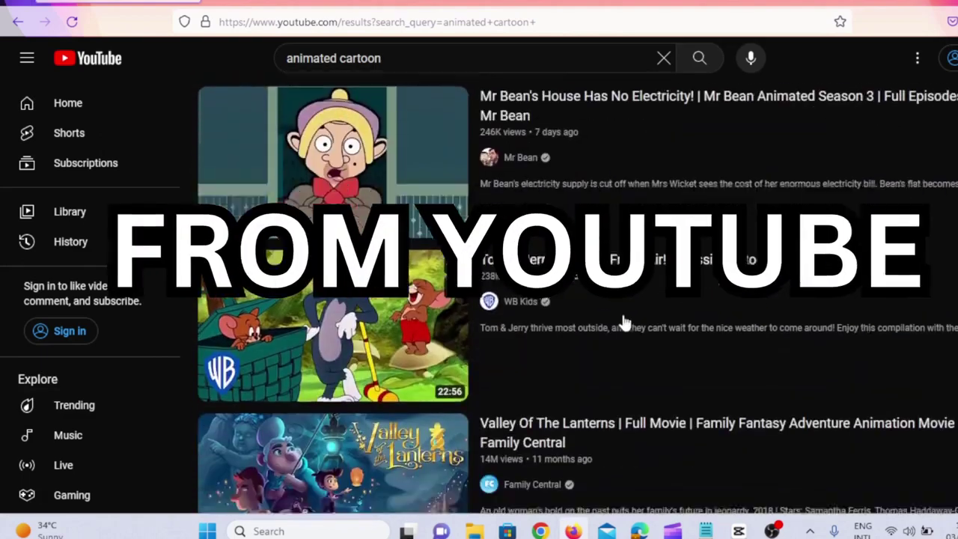
scroll(624, 322, "down", 10)
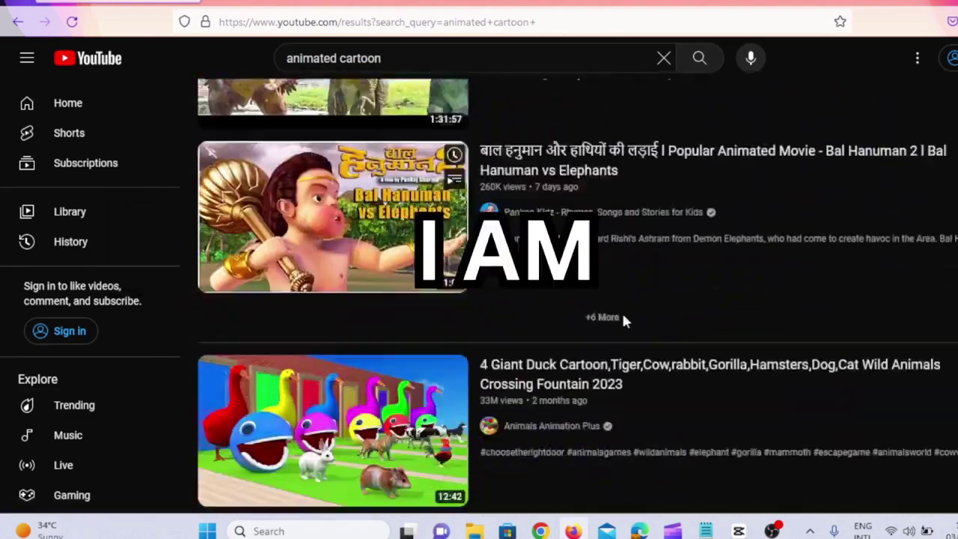
scroll(625, 322, "down", 12)
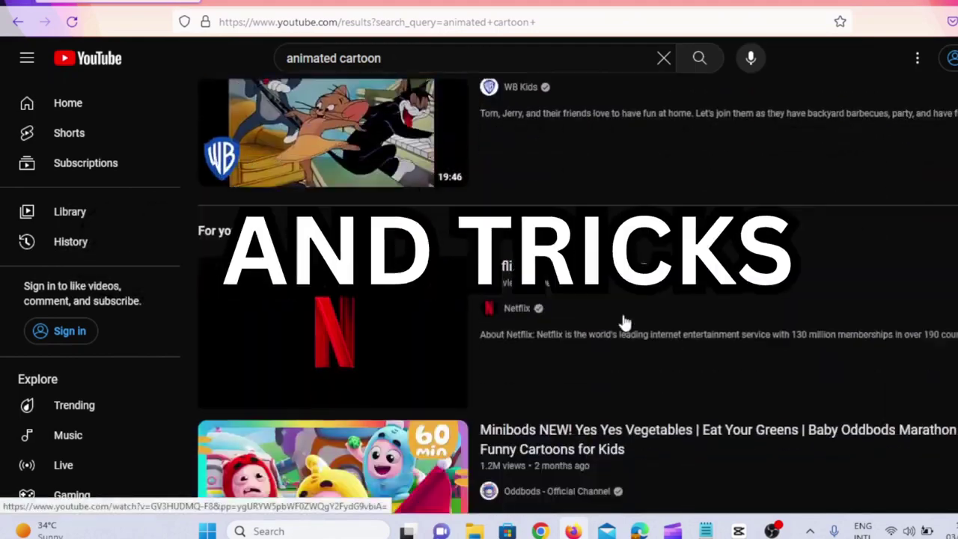
scroll(624, 321, "down", 3)
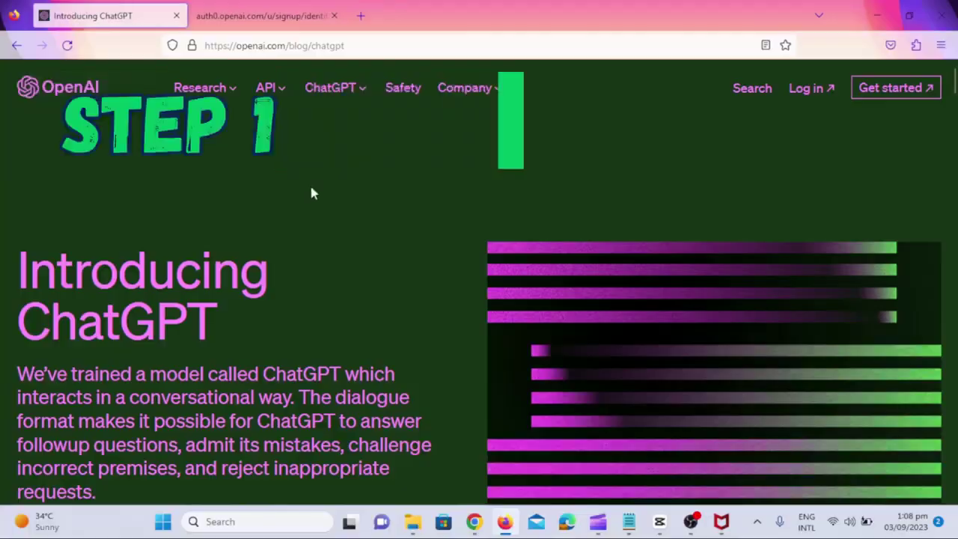
scroll(309, 182, "down", 15)
scroll(479, 299, "down", 15)
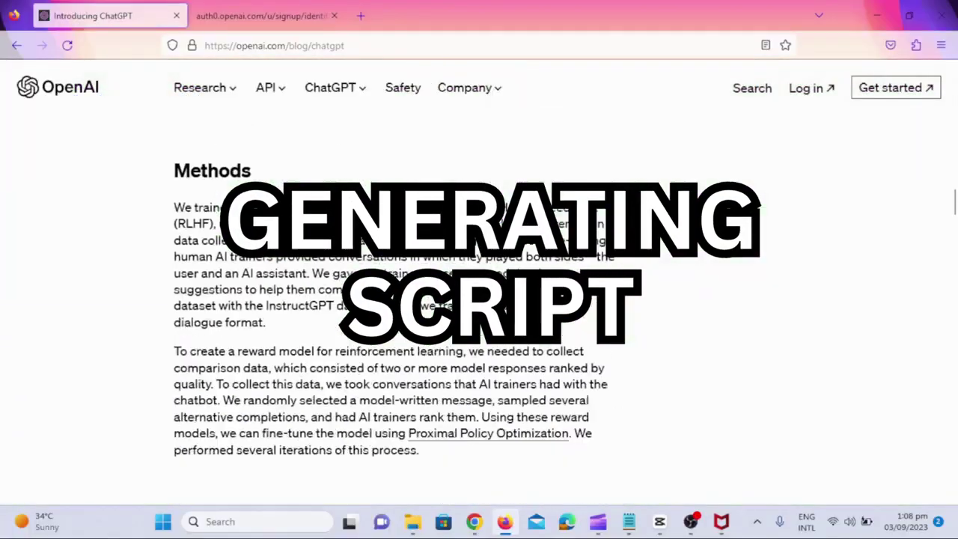
scroll(479, 299, "up", 10)
left_click(275, 17)
scroll(342, 337, "down", 2)
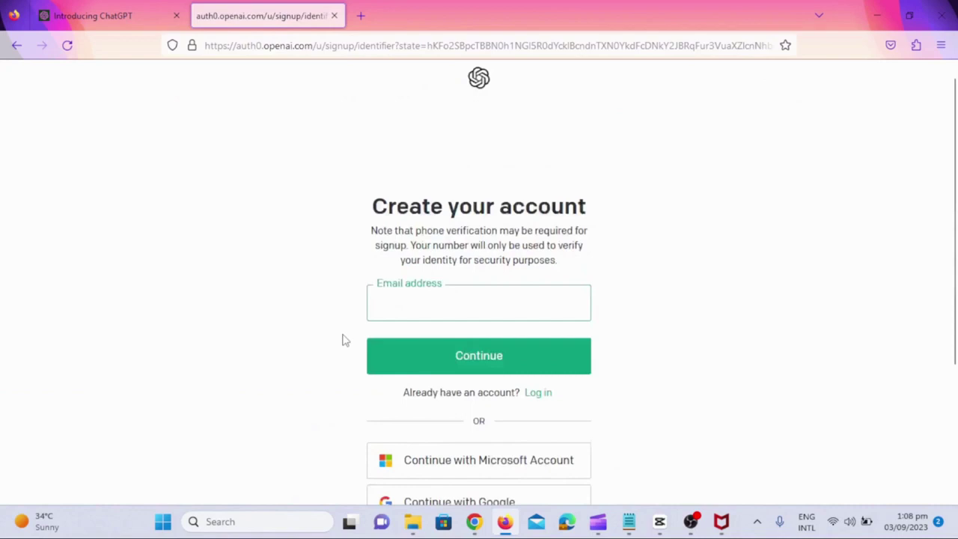
scroll(342, 337, "up", 1)
left_click(424, 308)
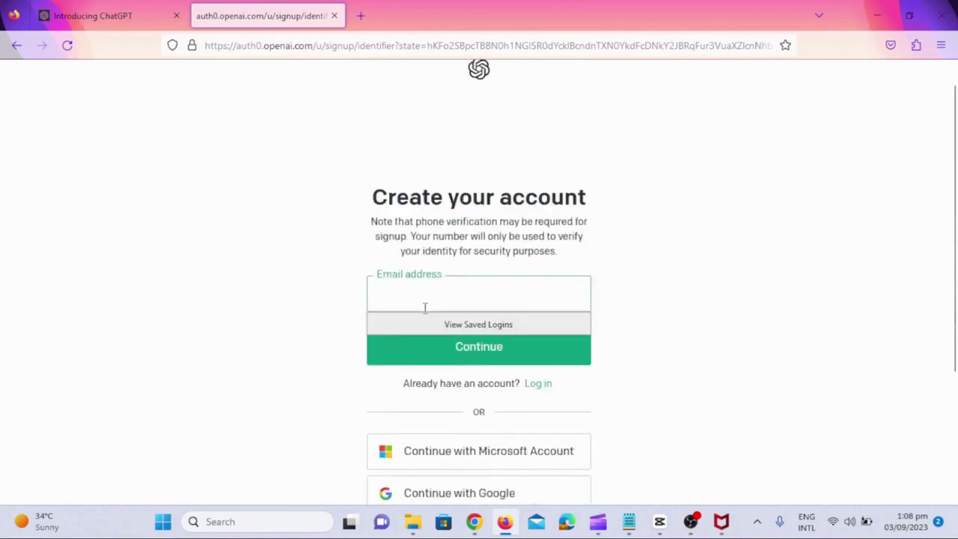
left_click(307, 310)
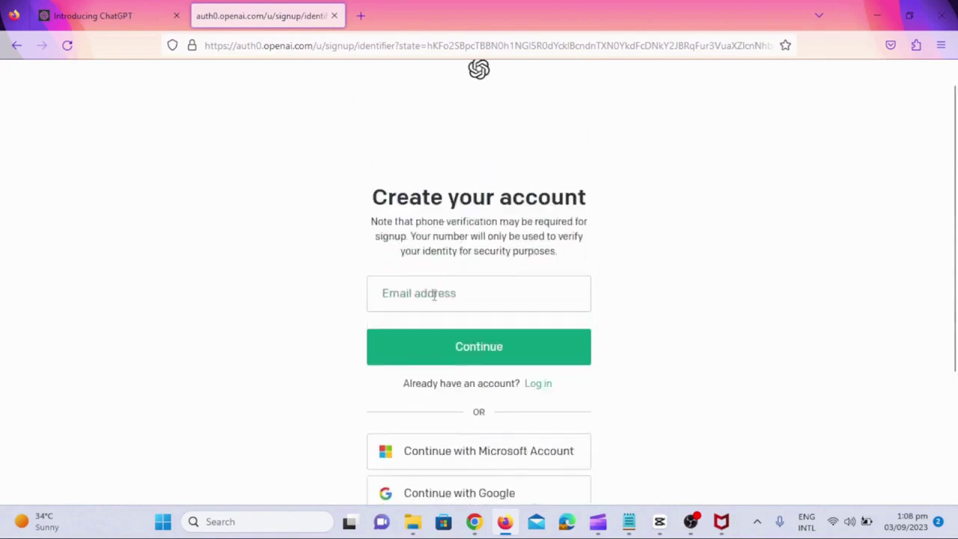
- In a new ChatGPT chat, begin typing the short kids story prompt
scroll(431, 300, "down", 2)
scroll(432, 299, "up", 3)
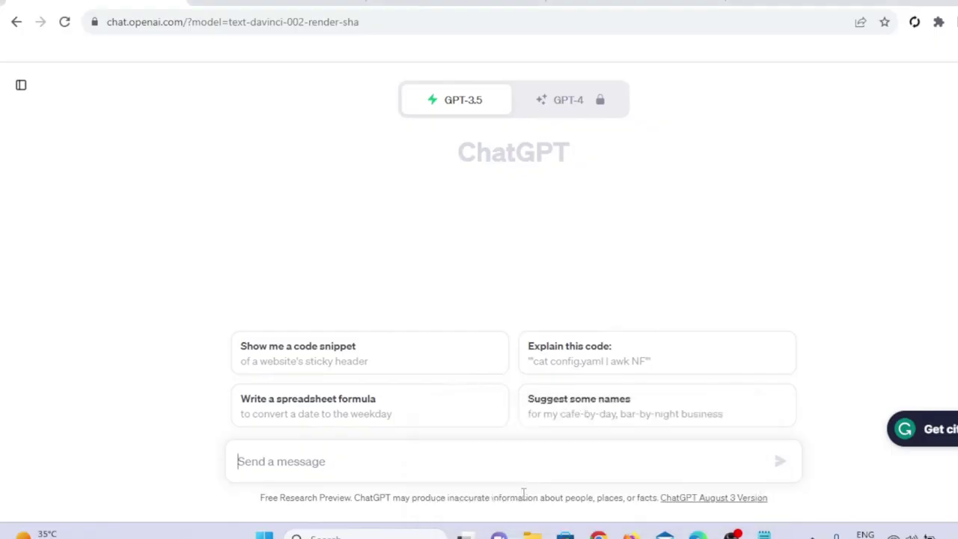
type("wri")
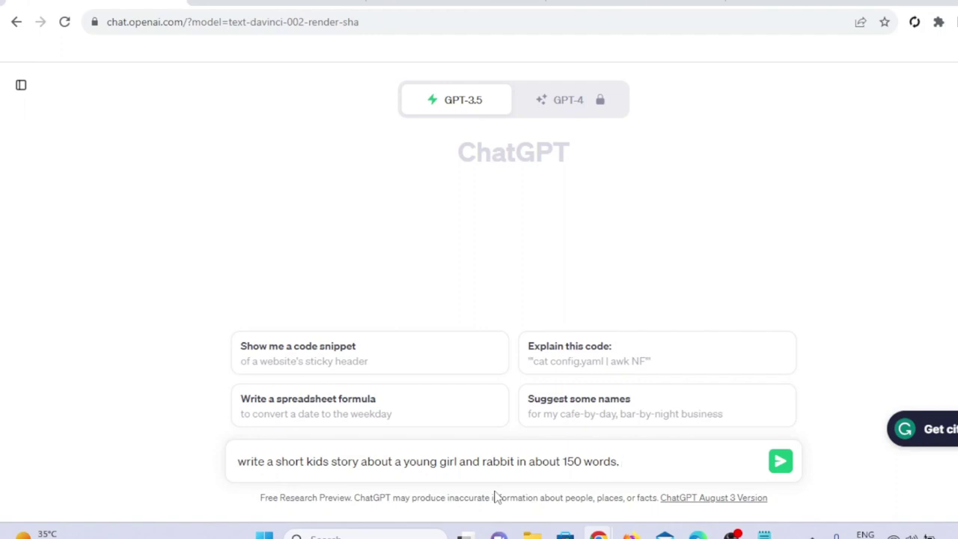
- Send the 150-word girl-and-rabbit story request, then request image prompts for every sentence
key("Return")
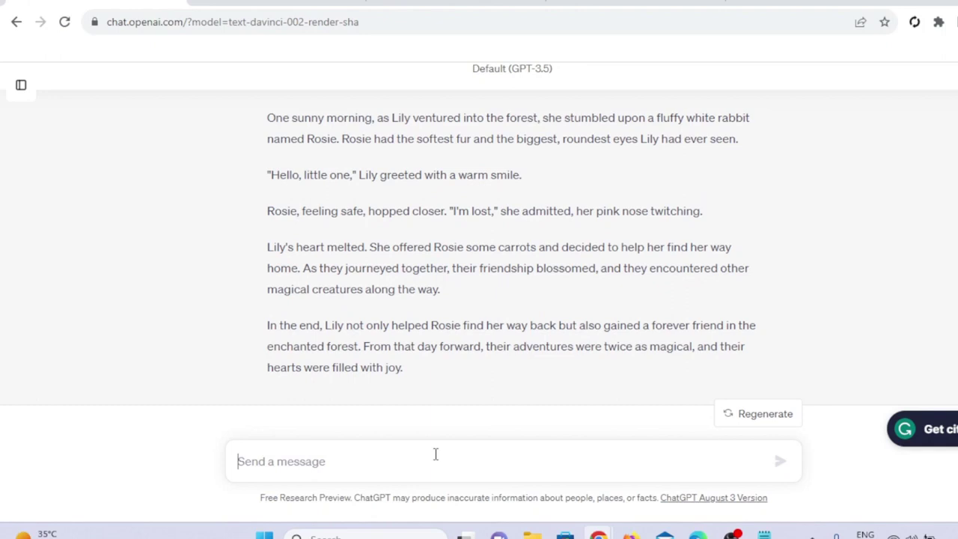
type("write journey pro")
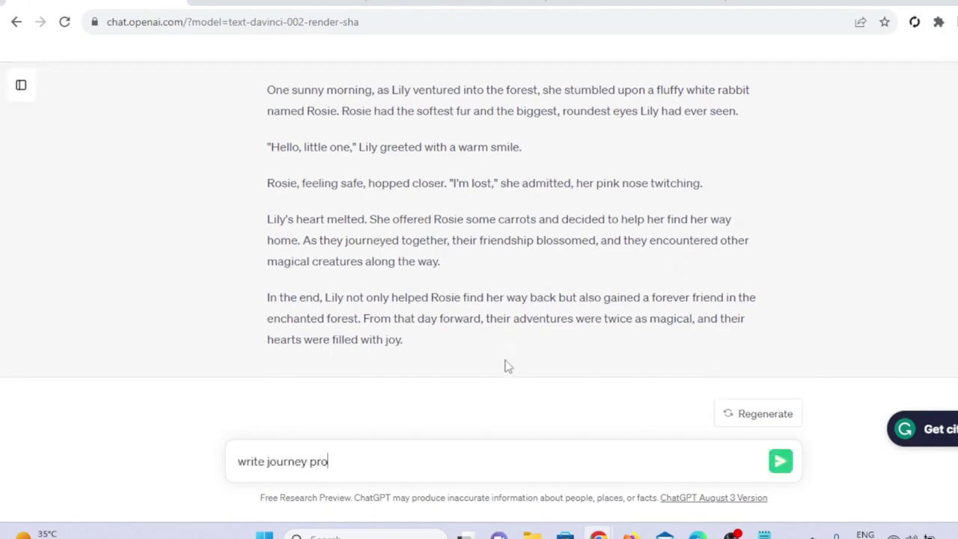
type("mpts to generate images")
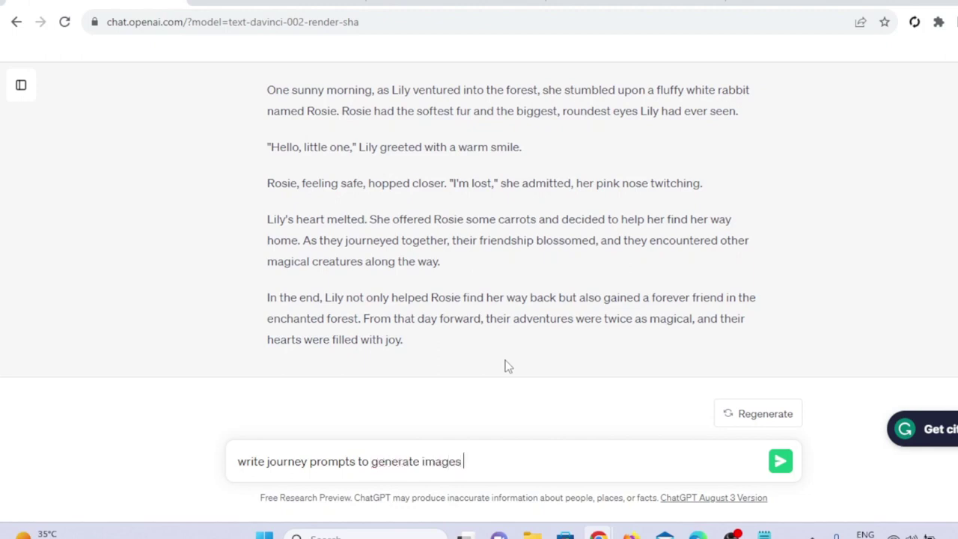
type(" of every sentence of this story.")
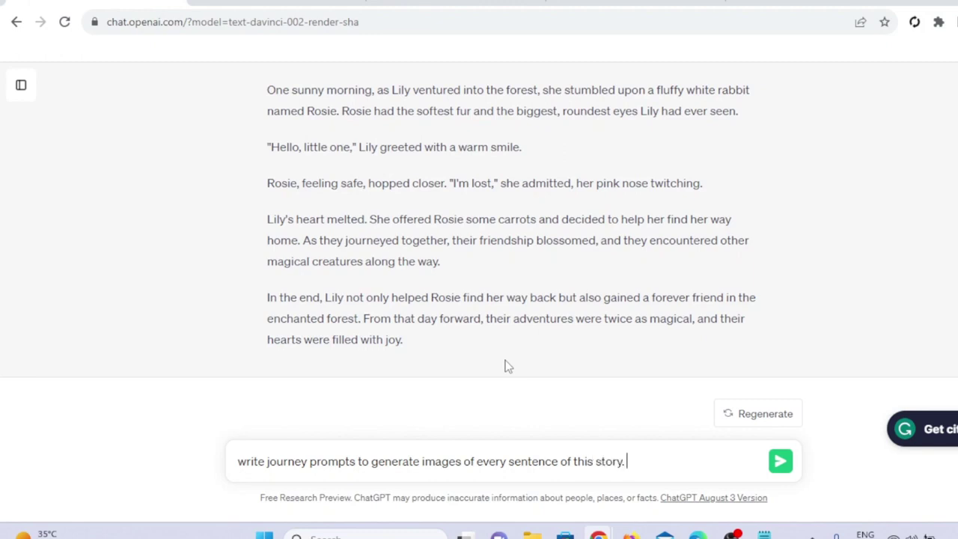
left_click(778, 461)
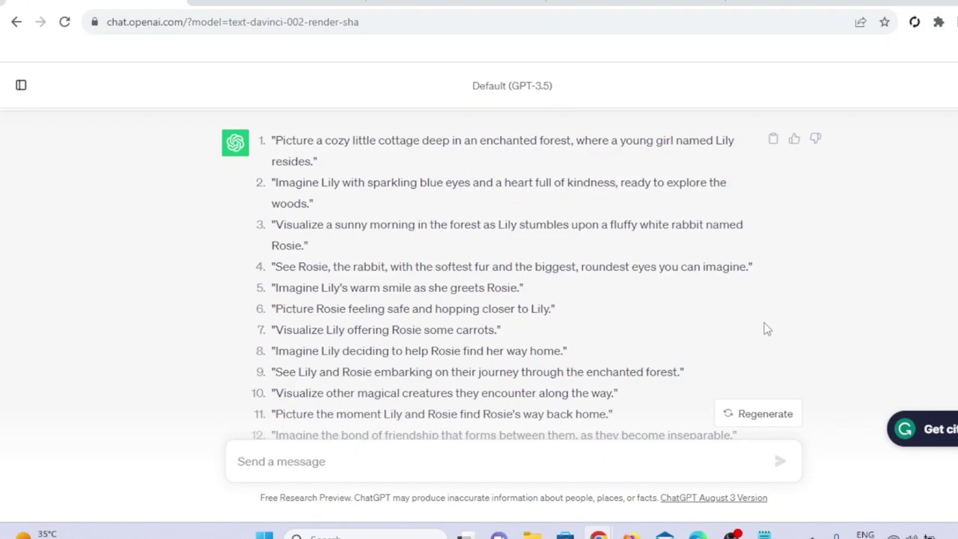
scroll(767, 330, "down", 3)
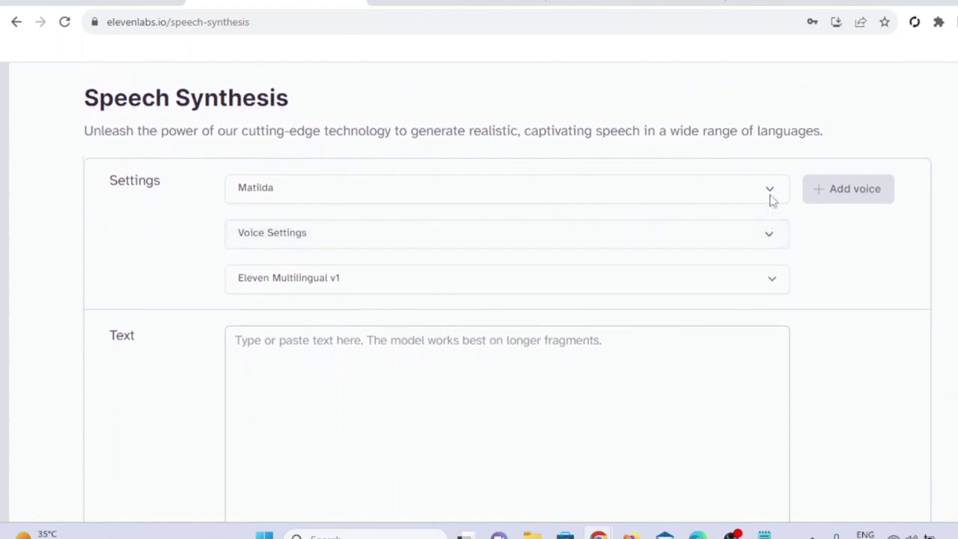
- Check the voice list, keeping Matilda, and glance at the stability and clarity settings
left_click(772, 197)
scroll(697, 368, "down", 3)
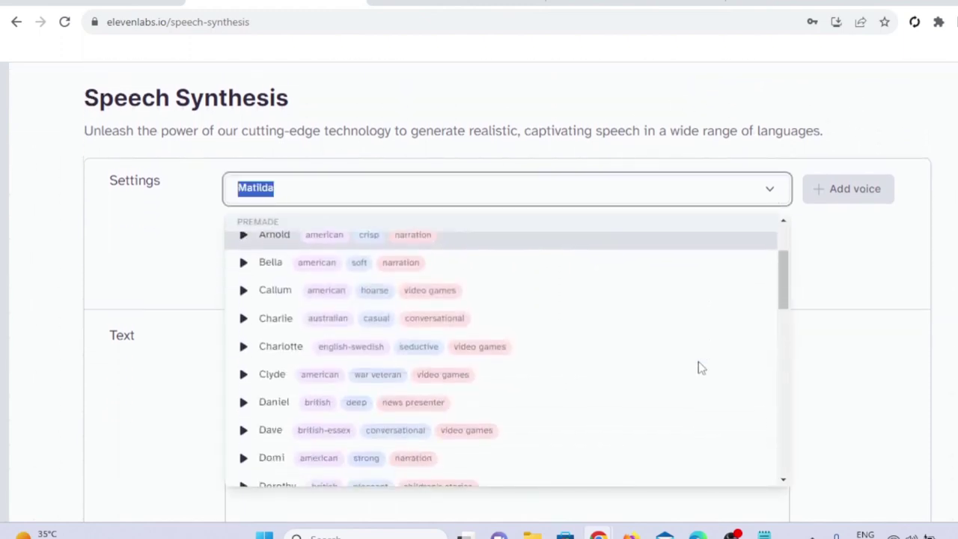
scroll(697, 367, "up", 2)
left_click(771, 192)
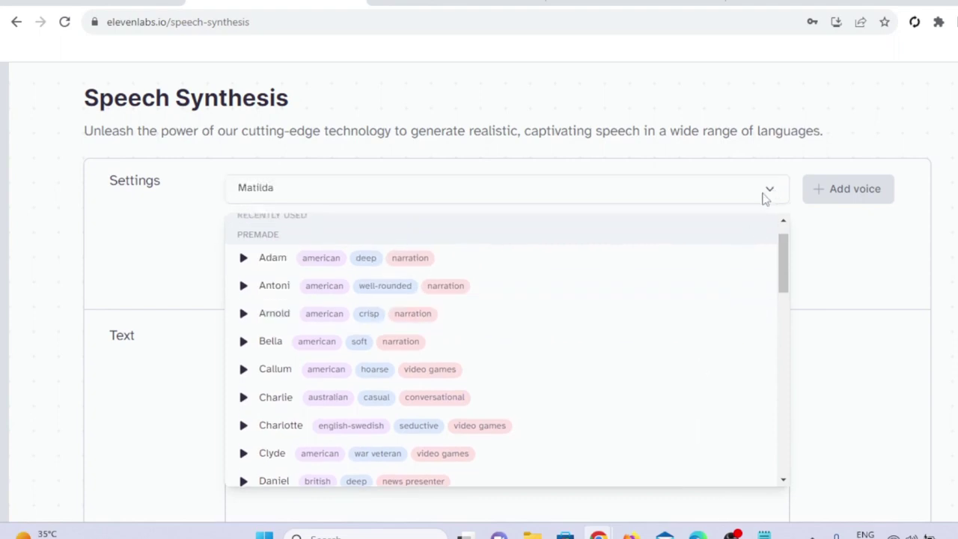
left_click(834, 249)
left_click(762, 251)
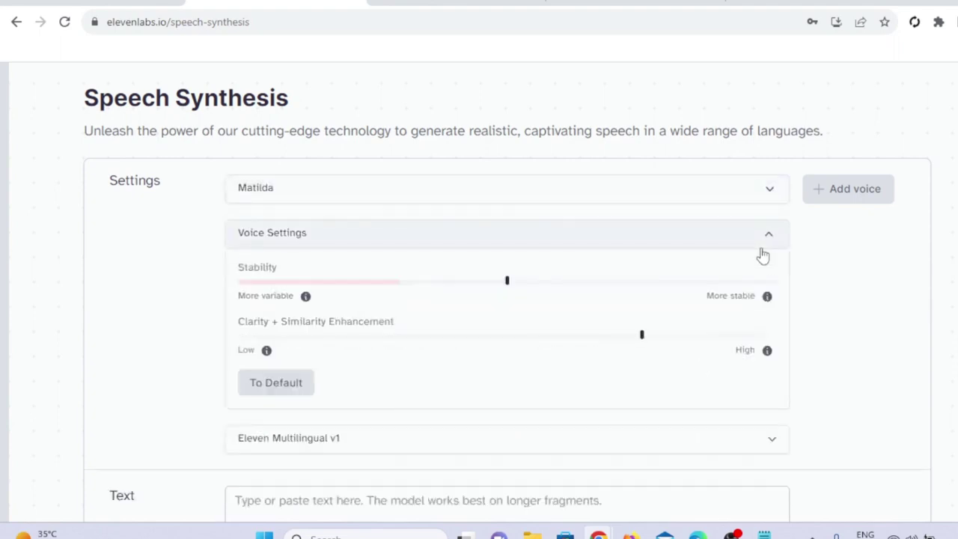
left_click(762, 254)
- Put the whole Lily and Rosie story into the Text box and generate the narration
left_click(528, 431)
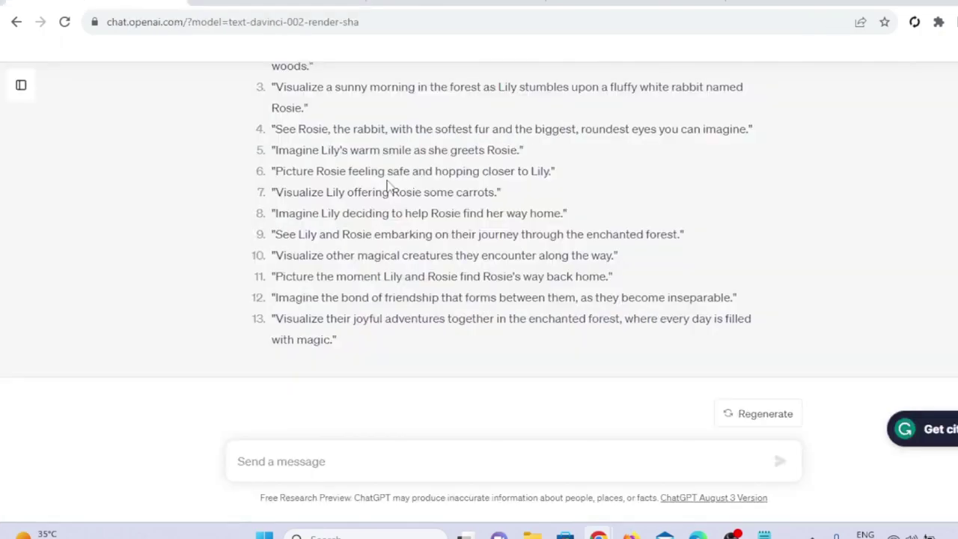
scroll(387, 185, "up", 15)
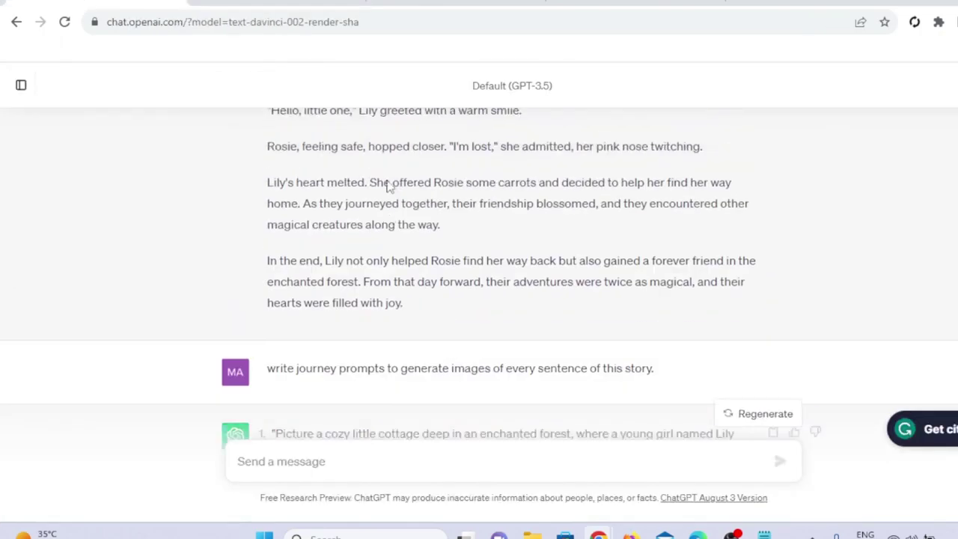
scroll(387, 185, "down", 2)
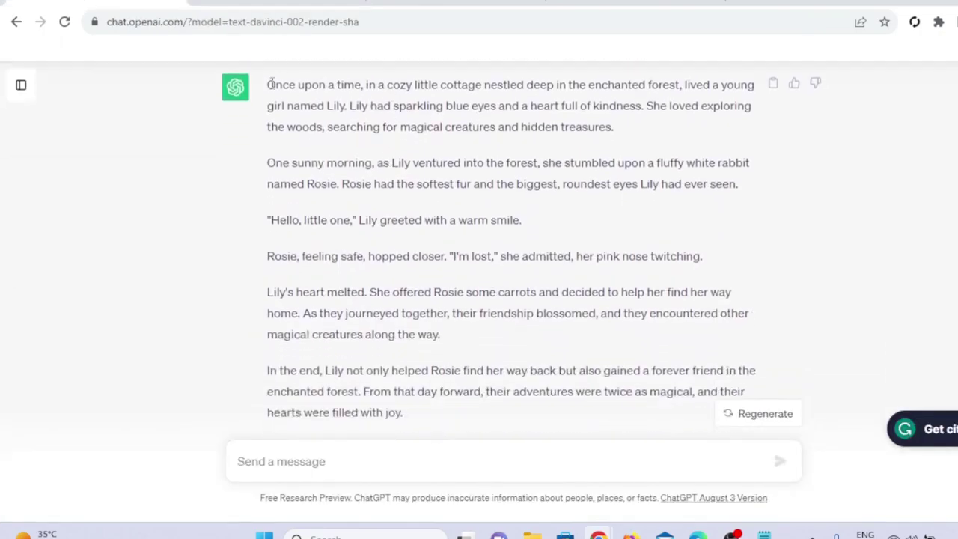
left_click_drag(268, 83, 399, 401)
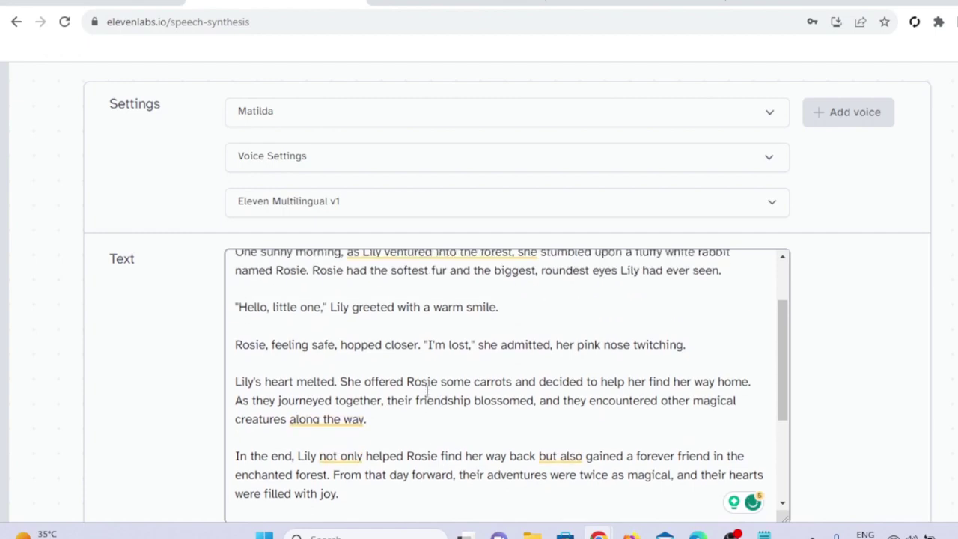
scroll(427, 399, "up", 3)
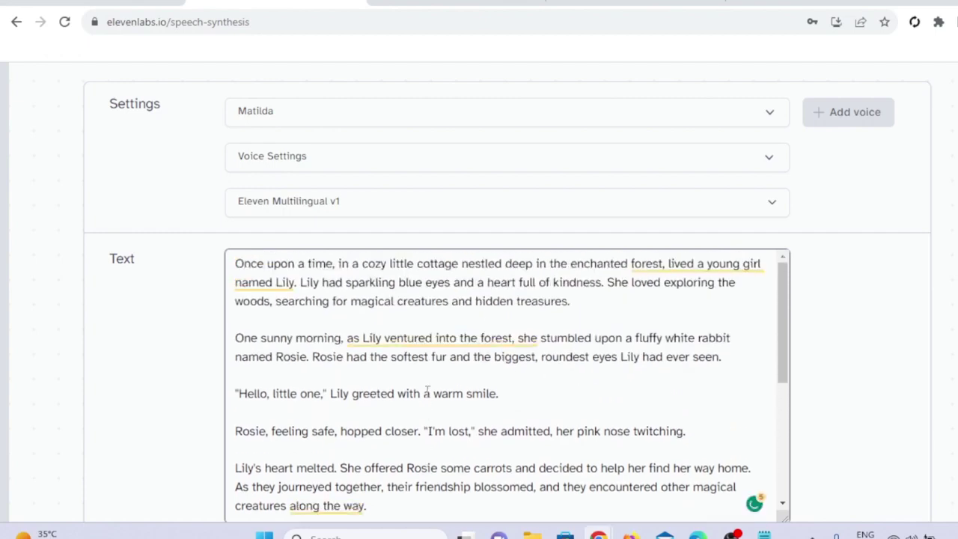
scroll(428, 391, "down", 1)
scroll(427, 391, "down", 5)
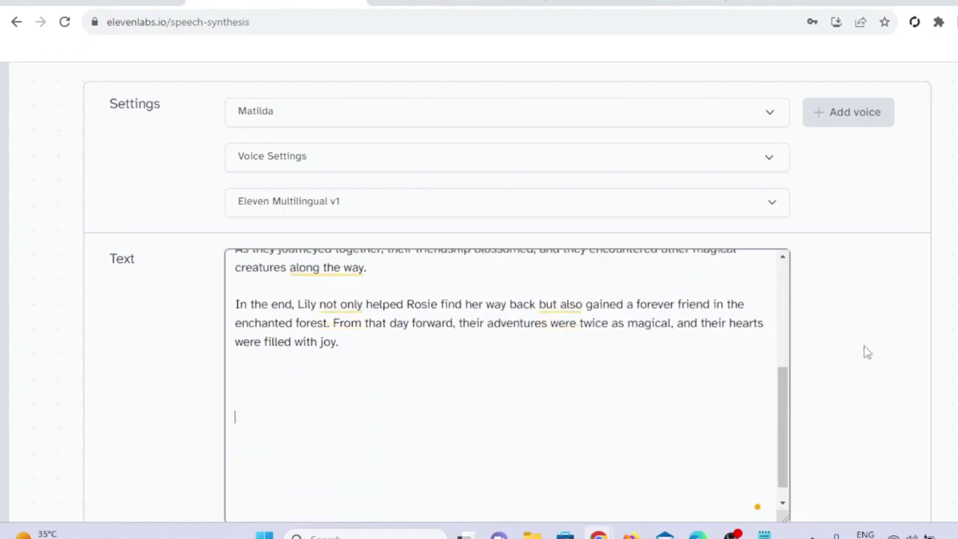
scroll(865, 352, "down", 3)
left_click(495, 348)
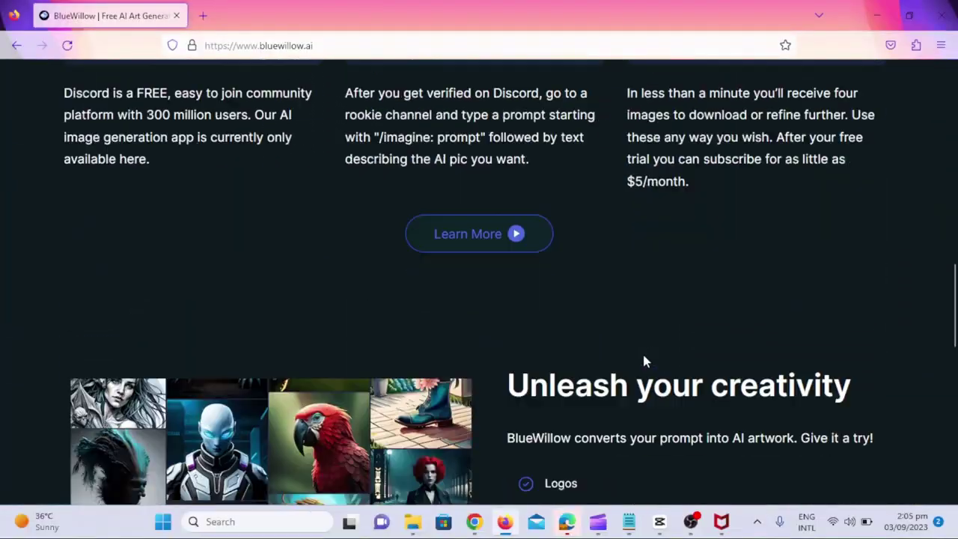
- Start BlueWillow's /imagine command from the slash-command list in Discord's general channel
scroll(644, 361, "down", 10)
scroll(643, 361, "up", 7)
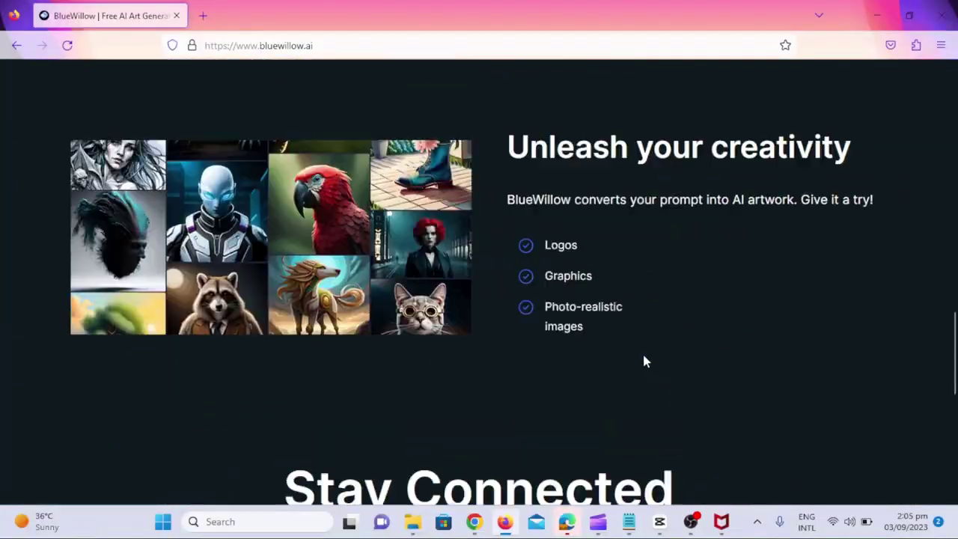
scroll(643, 361, "up", 10)
scroll(644, 359, "down", 3)
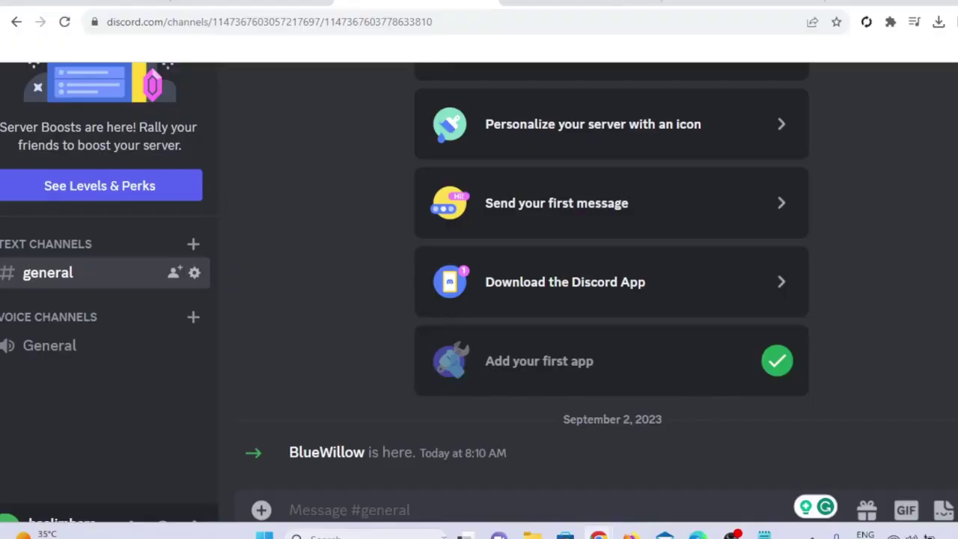
type("/")
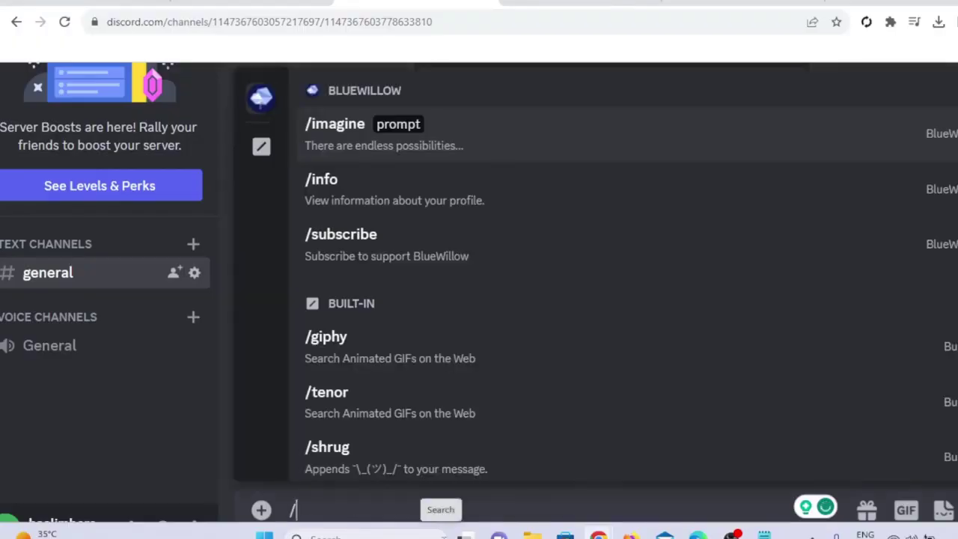
left_click(432, 132)
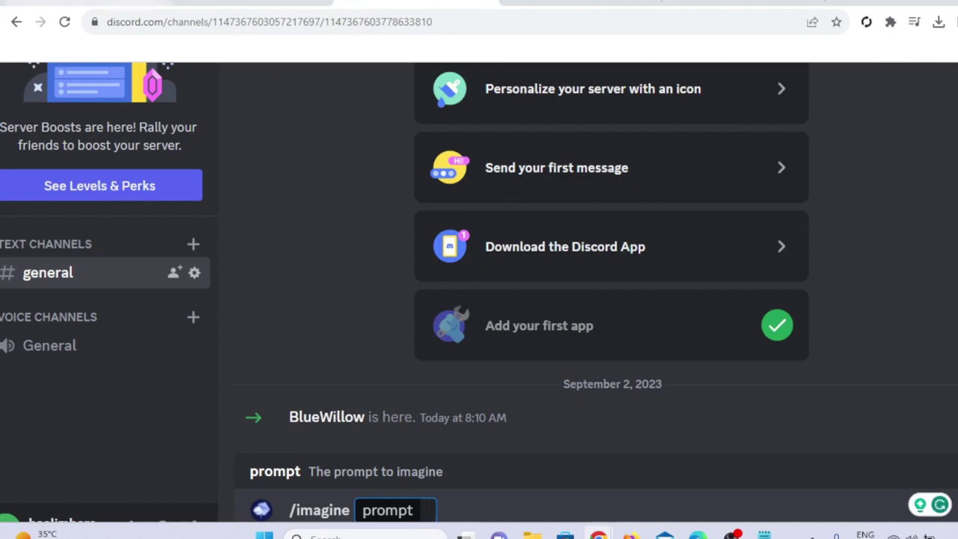
- Copy ChatGPT prompt 1, Lily's cozy forest cottage, into the BlueWillow /imagine prompt
left_click(90, 4)
scroll(378, 167, "down", 3)
scroll(378, 168, "down", 2)
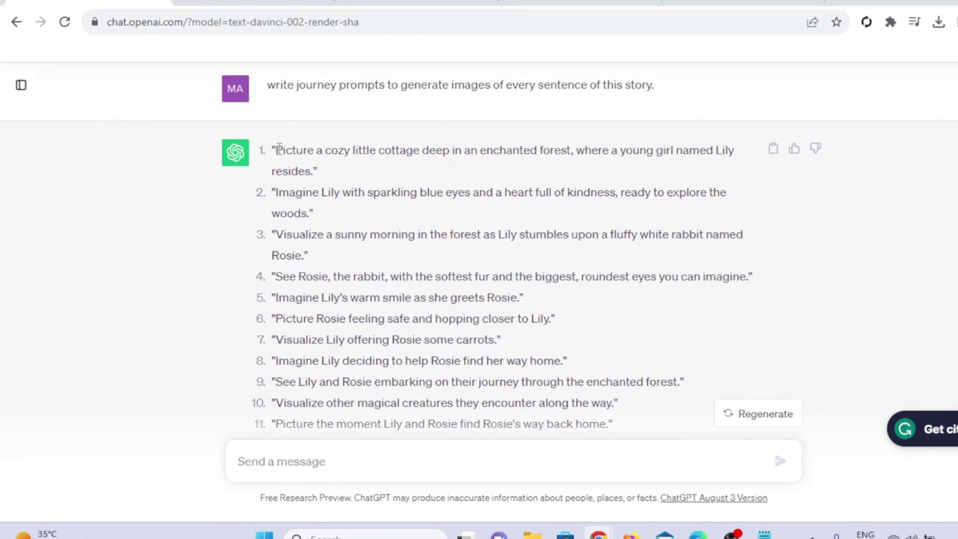
left_click_drag(276, 149, 313, 168)
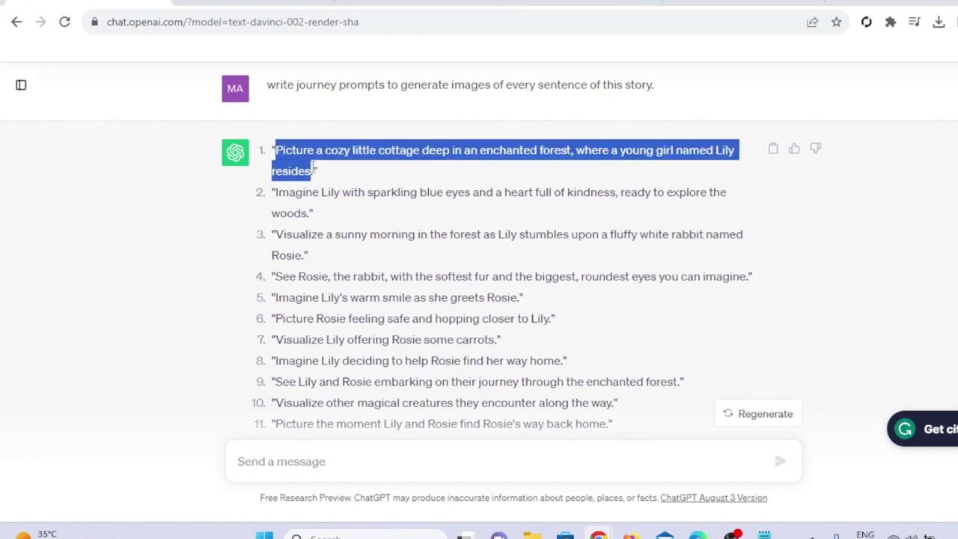
right_click(317, 140)
left_click(328, 155)
left_click(376, 6)
key("ctrl+v")
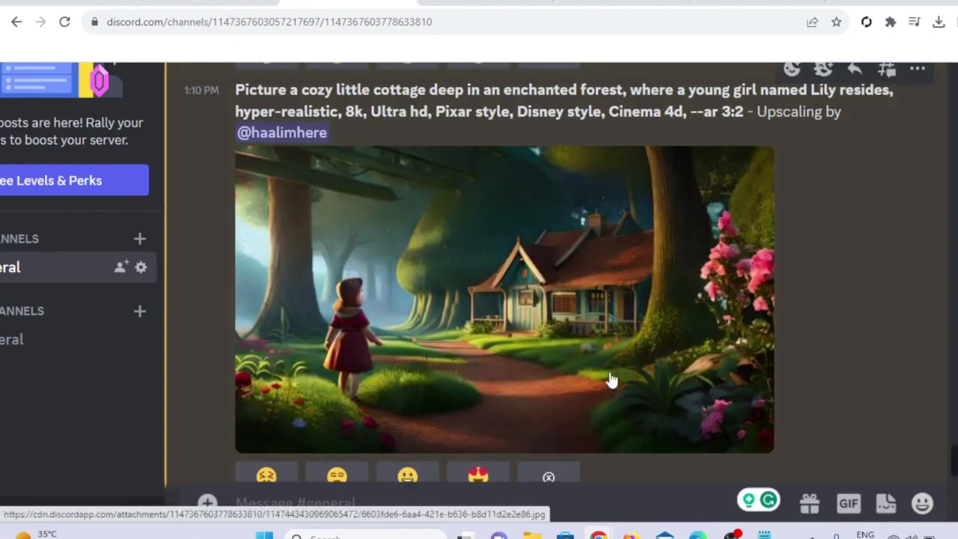
- Run another /imagine request and review the upscaled Lily, rabbit, and Lily-with-rabbit images
left_click(319, 506)
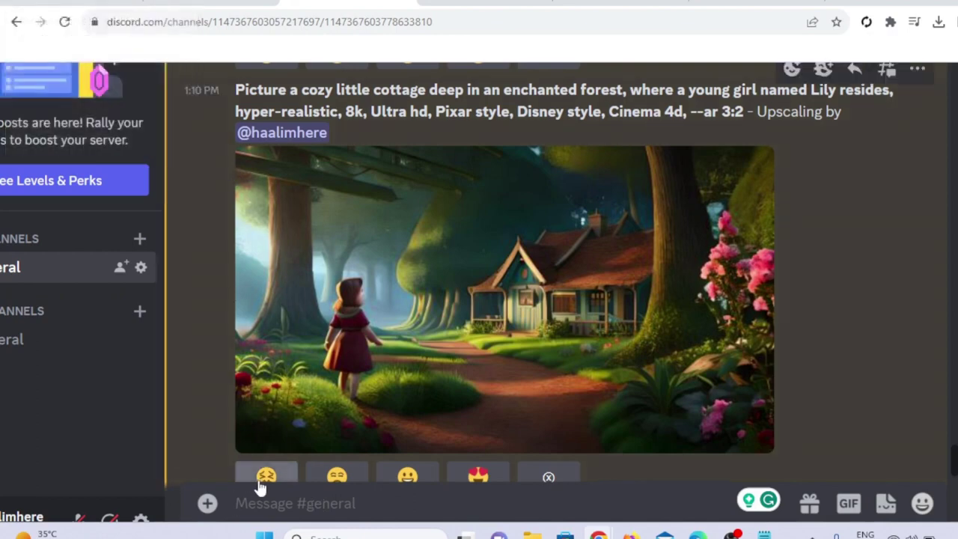
type("/")
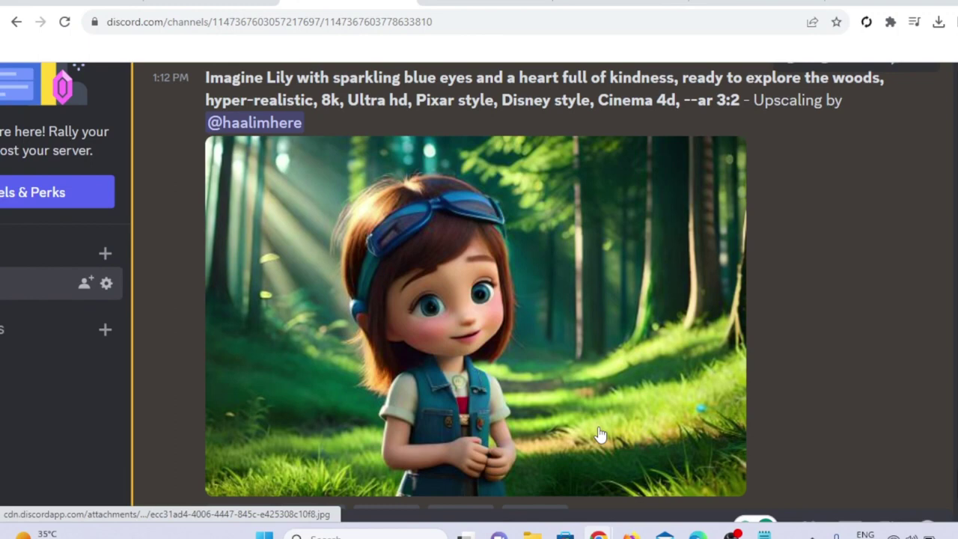
scroll(599, 430, "up", 1)
scroll(599, 434, "down", 2)
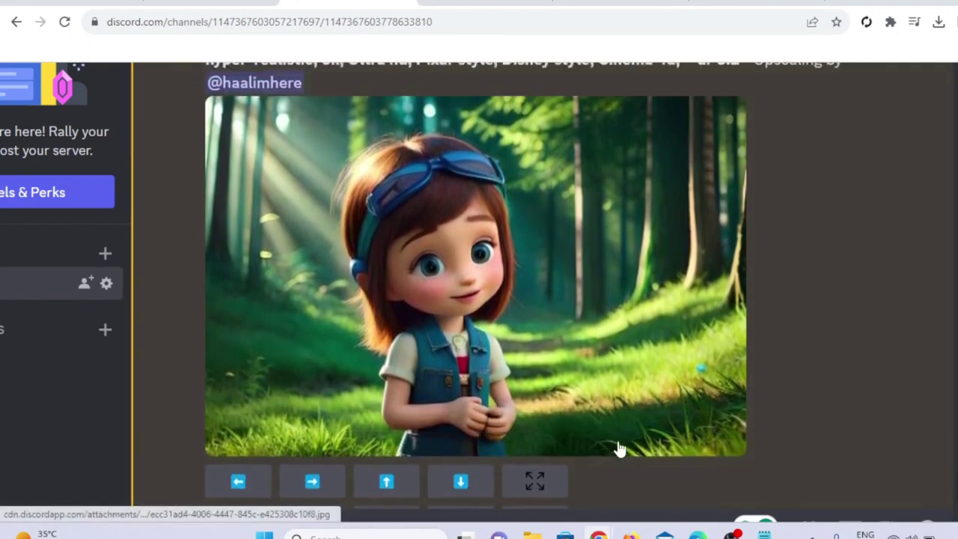
scroll(598, 433, "up", 1)
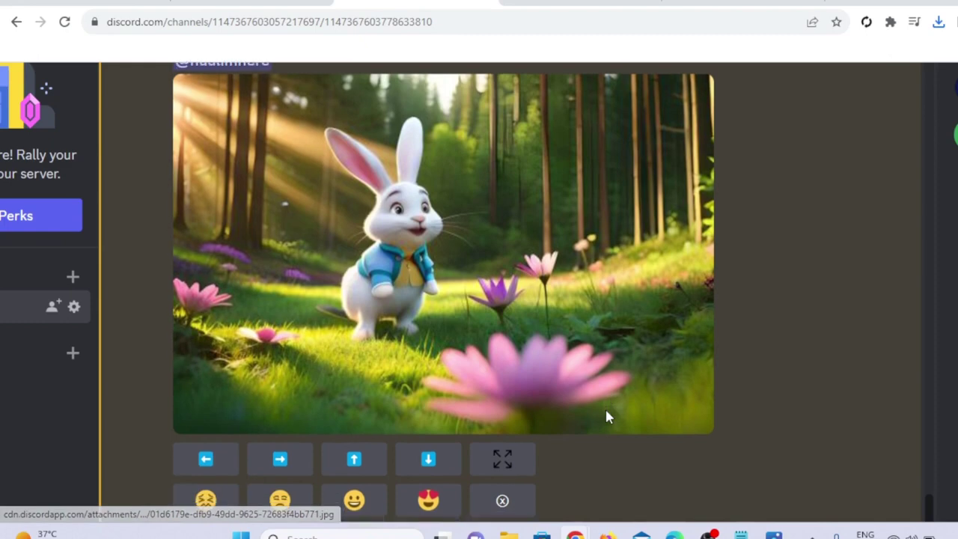
scroll(606, 416, "down", 1)
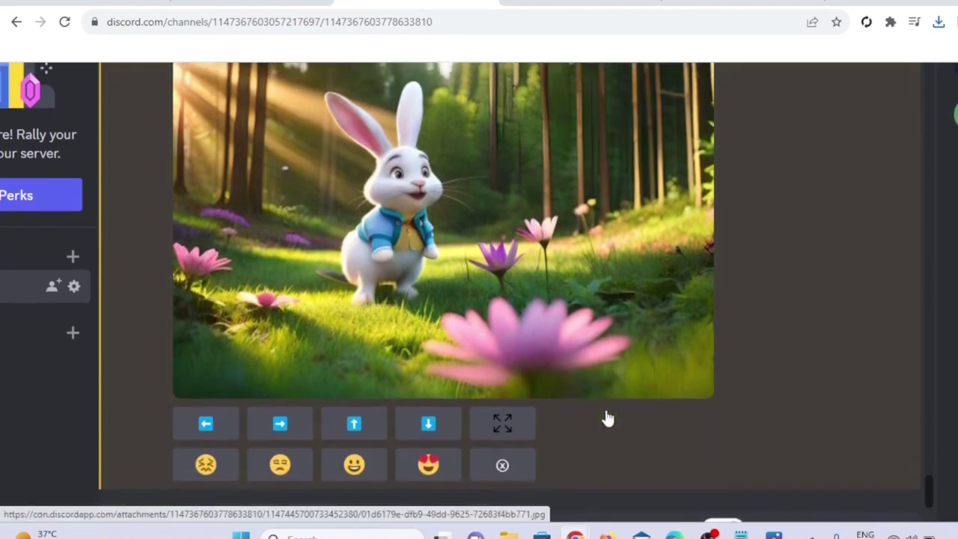
scroll(608, 419, "down", 1)
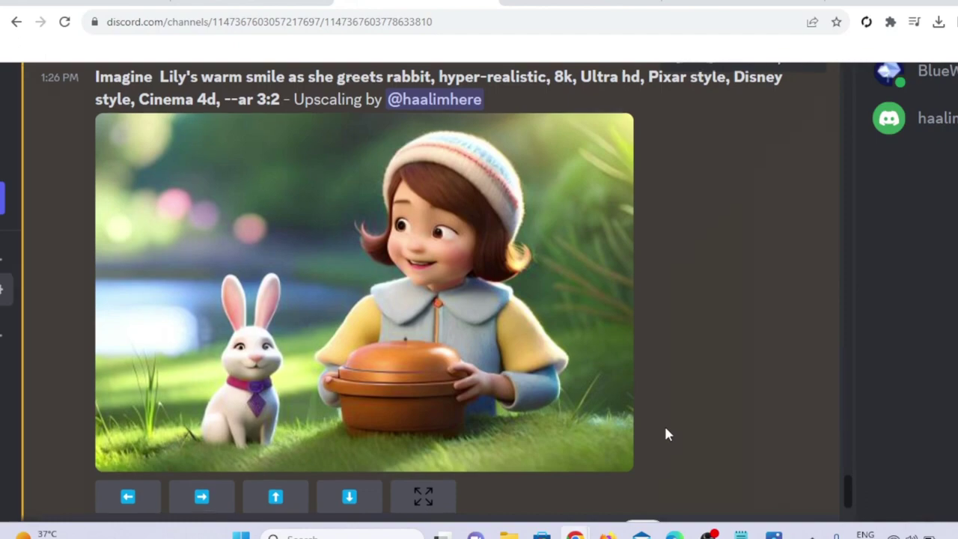
scroll(663, 423, "down", 1)
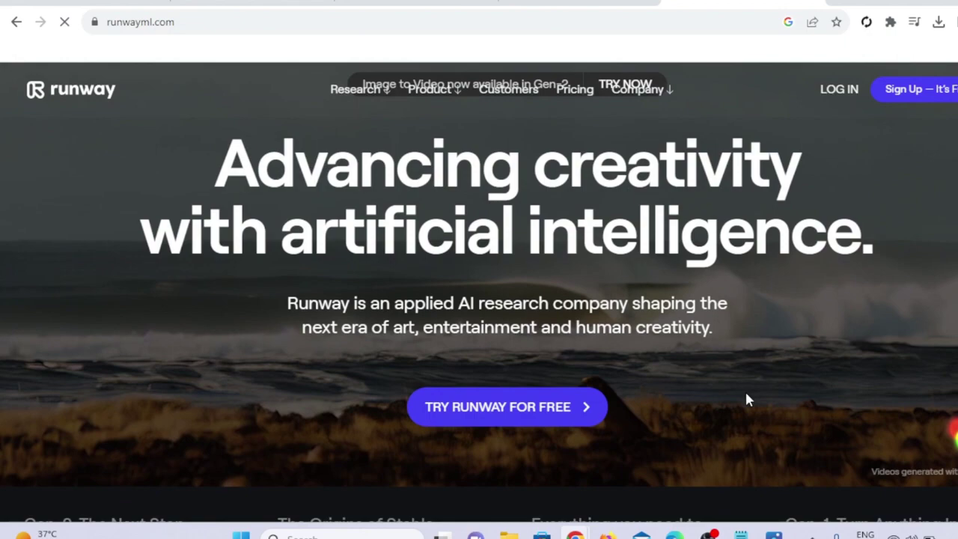
- Upload img 1 to Runway Gen-2 image-to-video and play the generated 4-second cottage clip
scroll(746, 400, "down", 3)
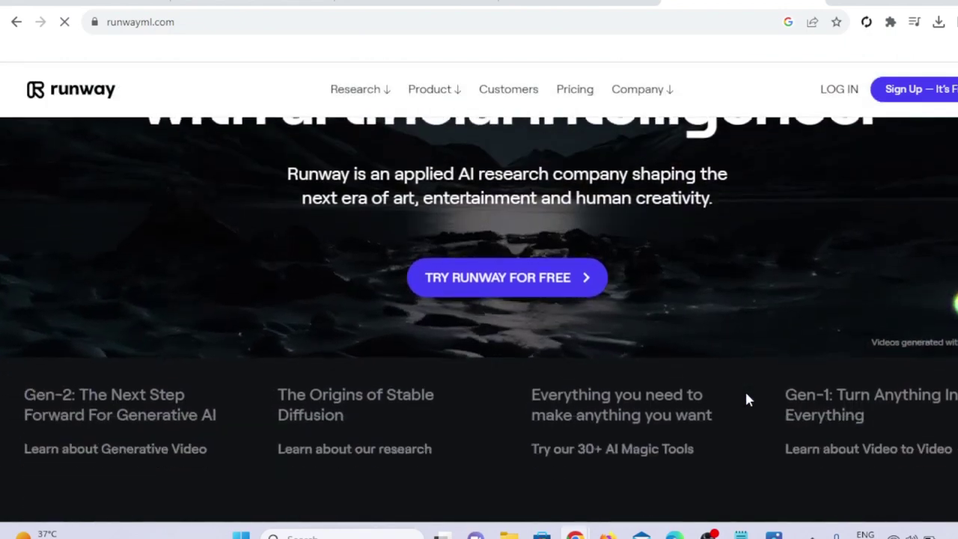
scroll(746, 400, "down", 1)
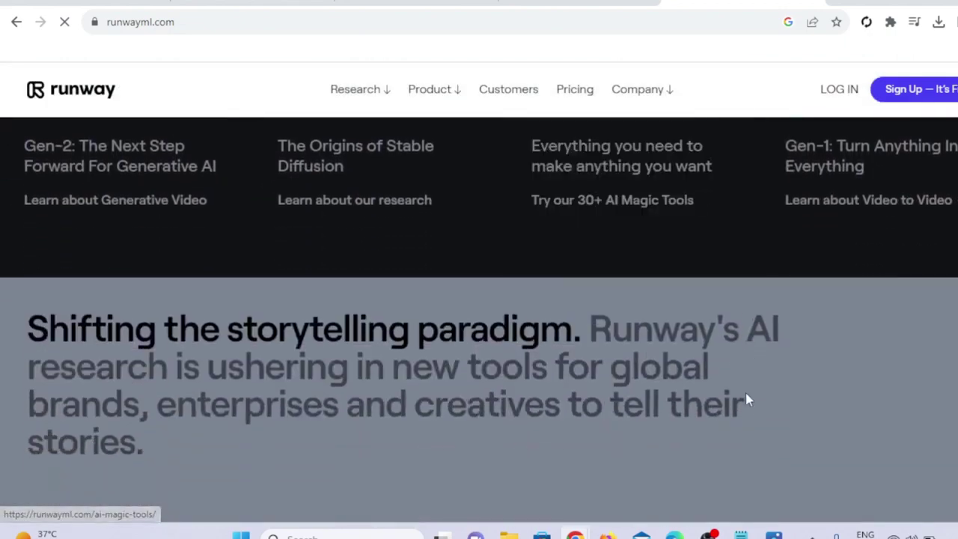
scroll(746, 400, "up", 2)
scroll(746, 400, "up", 1)
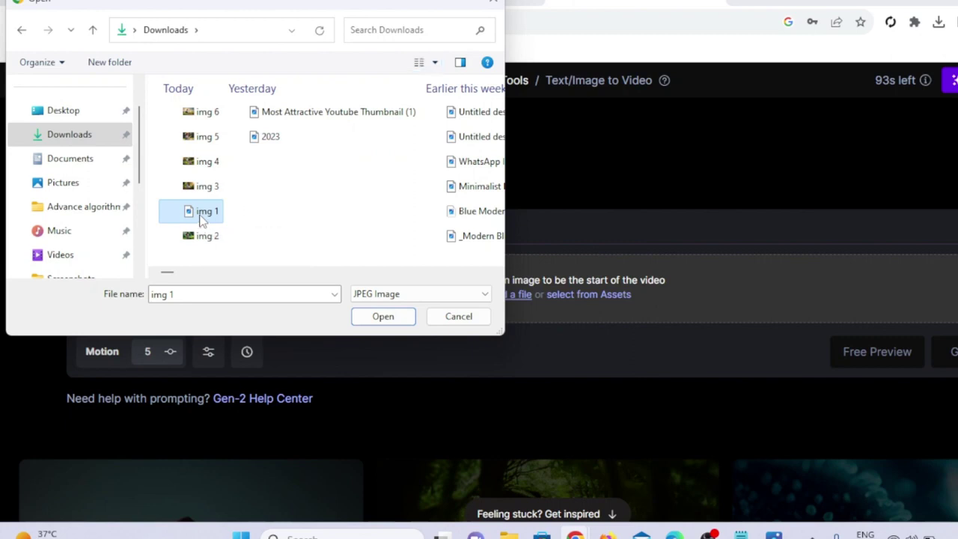
left_click(388, 322)
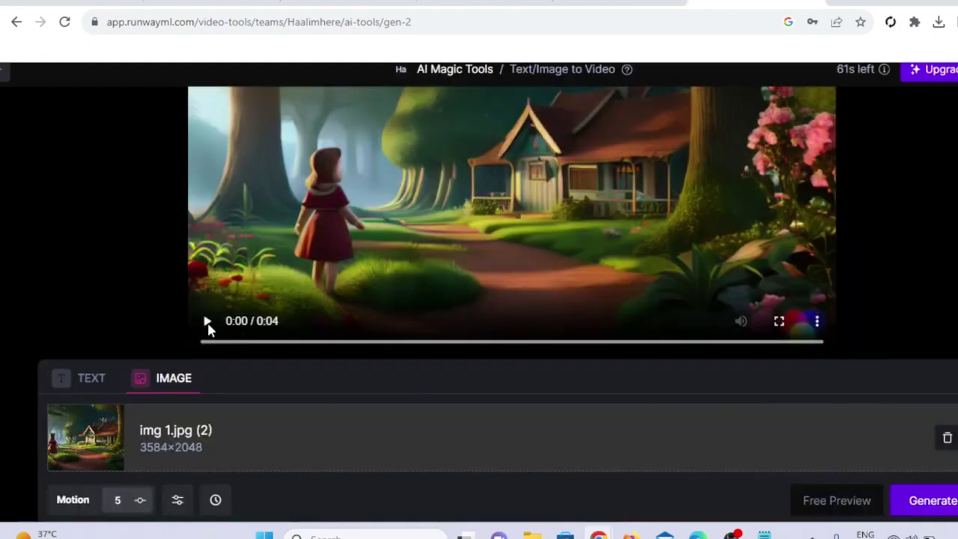
left_click(208, 323)
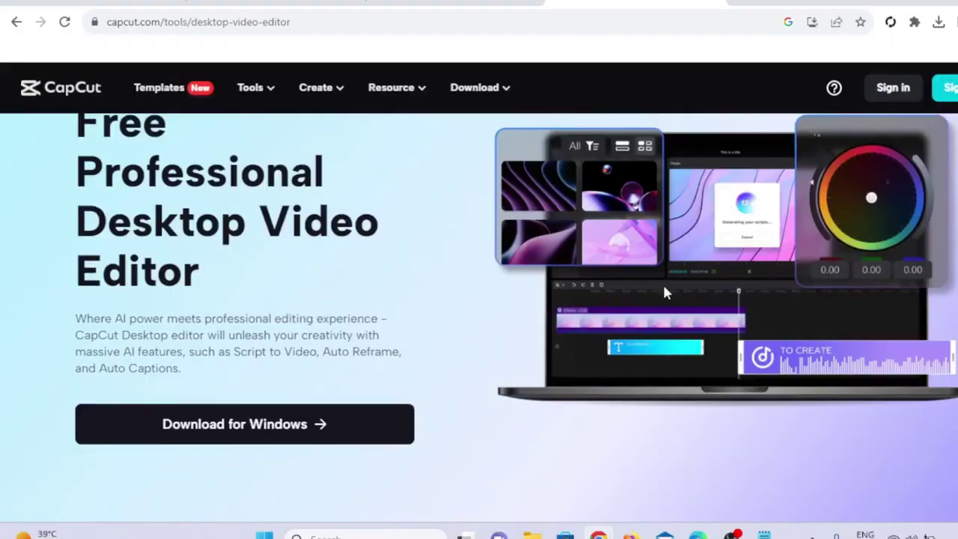
- Scroll through capcut.com's desktop video editor feature page
scroll(664, 292, "down", 10)
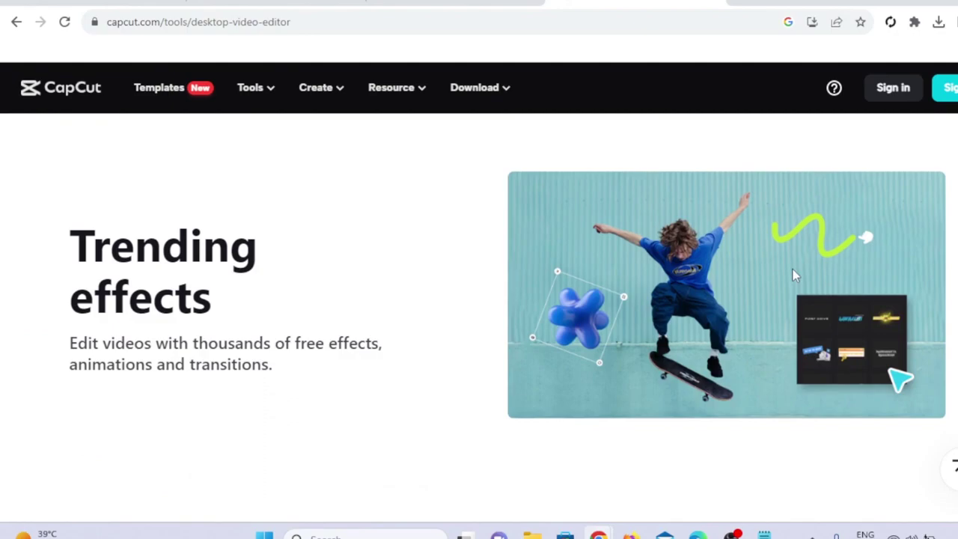
scroll(508, 318, "down", 10)
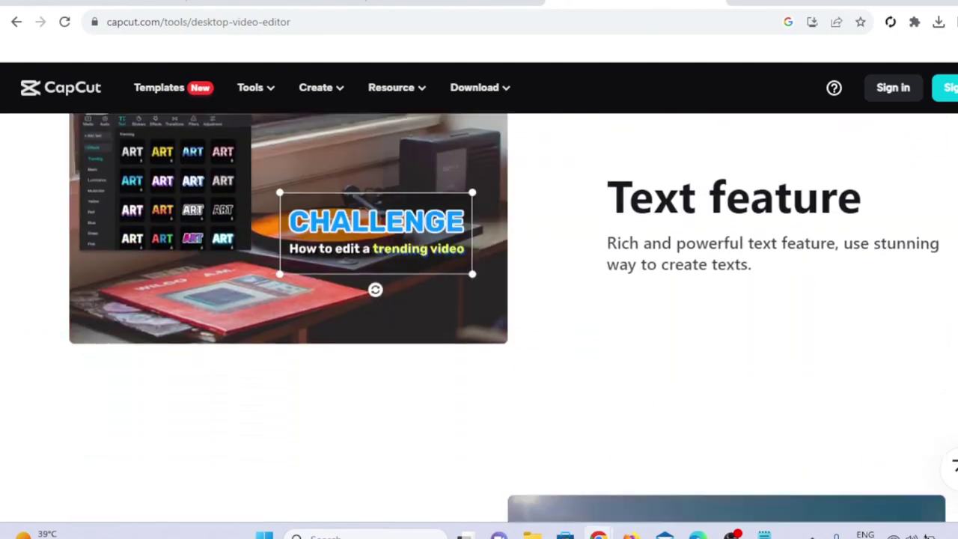
scroll(479, 300, "down", 10)
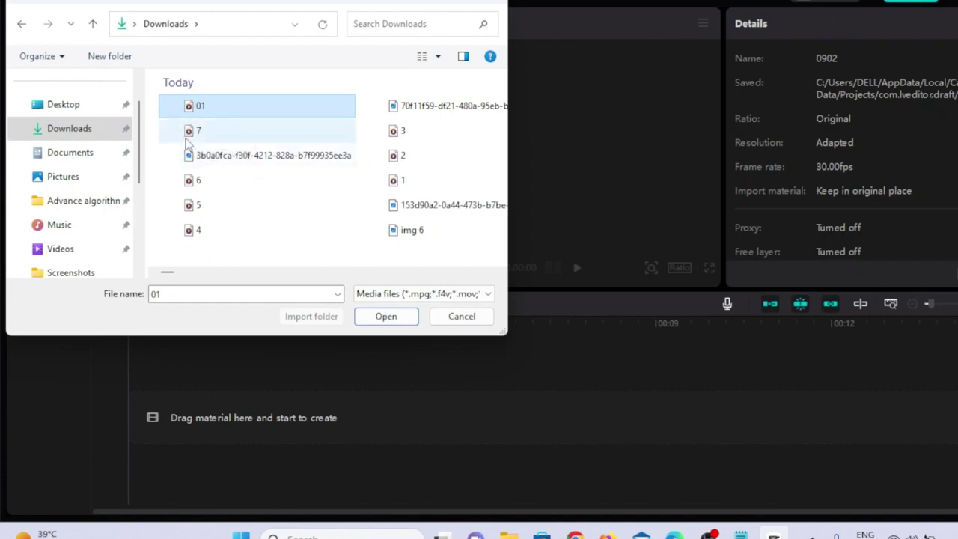
- Import 01.mp4 and place 01.mp4, then 1.mp4 through 6.mp4, end to end on the timeline
left_click(386, 316)
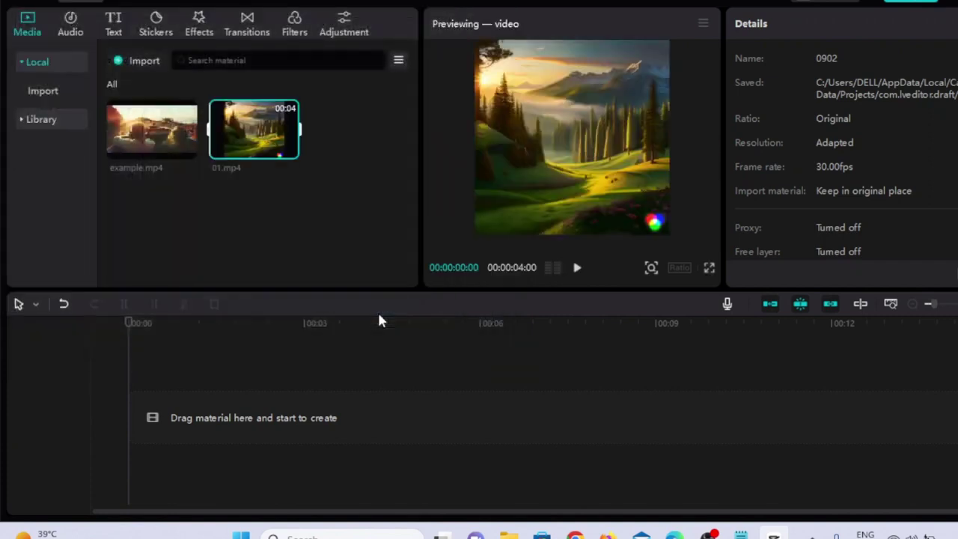
left_click_drag(172, 142, 150, 438)
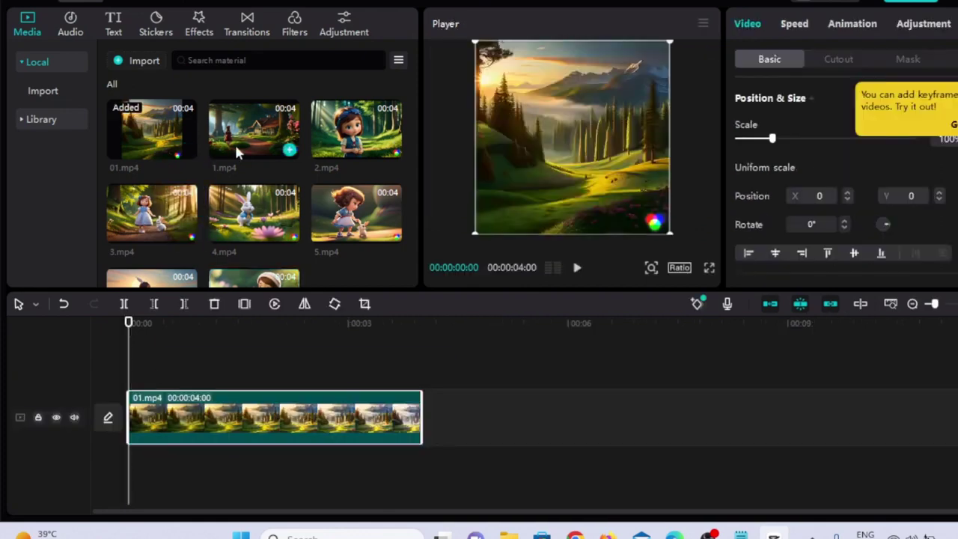
left_click_drag(247, 145, 449, 407)
left_click_drag(340, 127, 703, 408)
left_click_drag(198, 215, 745, 416)
left_click(698, 345)
left_click_drag(697, 346, 737, 415)
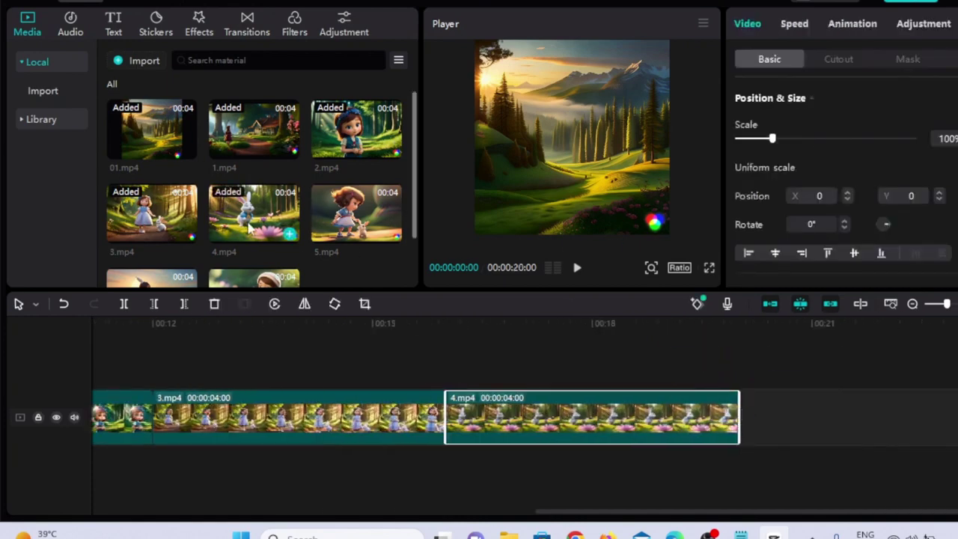
left_click_drag(356, 214, 743, 424)
scroll(244, 253, "down", 2)
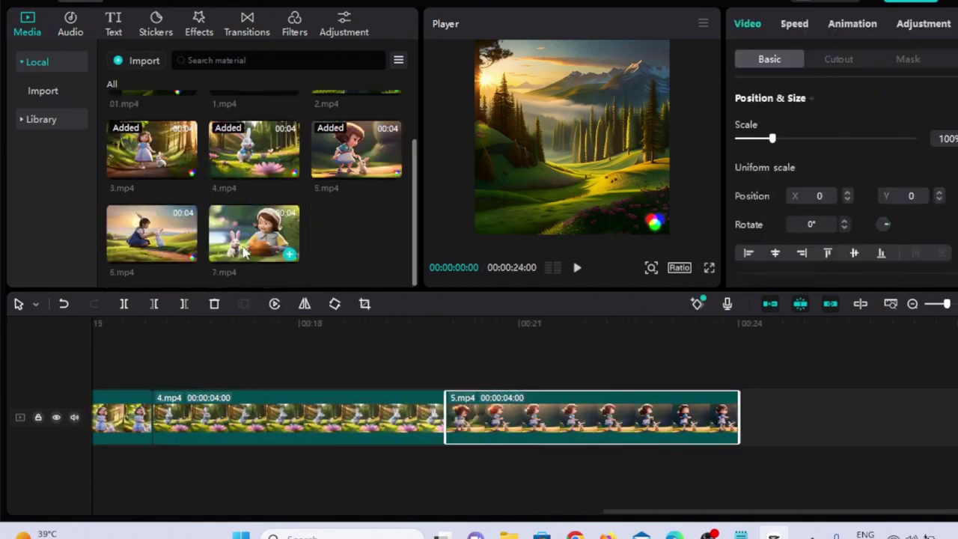
left_click(170, 232)
left_click_drag(171, 231, 740, 419)
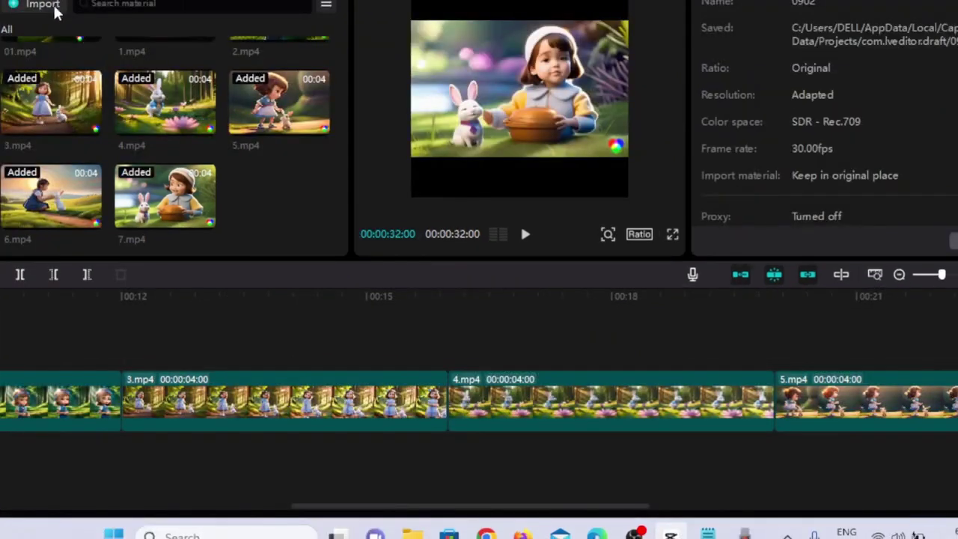
- Import the Recording (11) voiceover, align it to the timeline start, and preview from 00:00
left_click(43, 7)
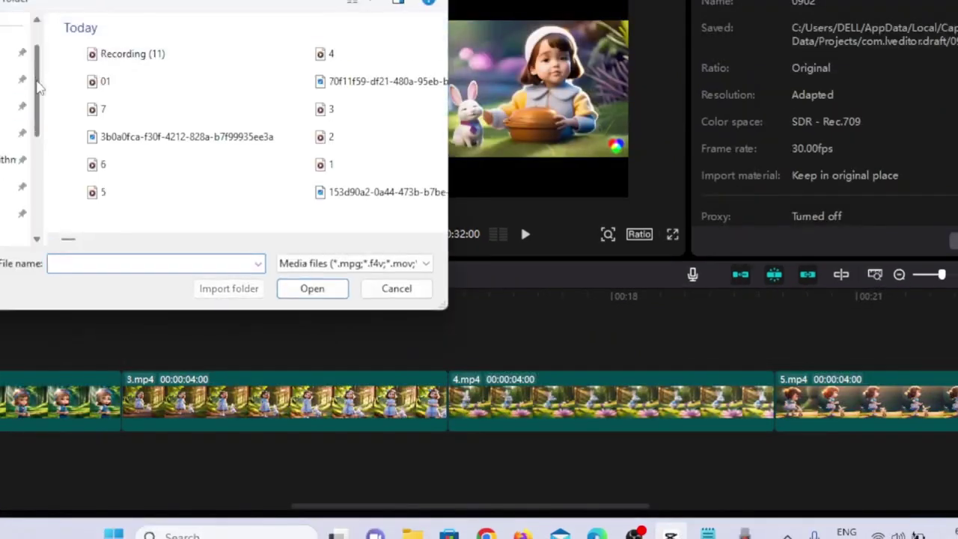
left_click(161, 62)
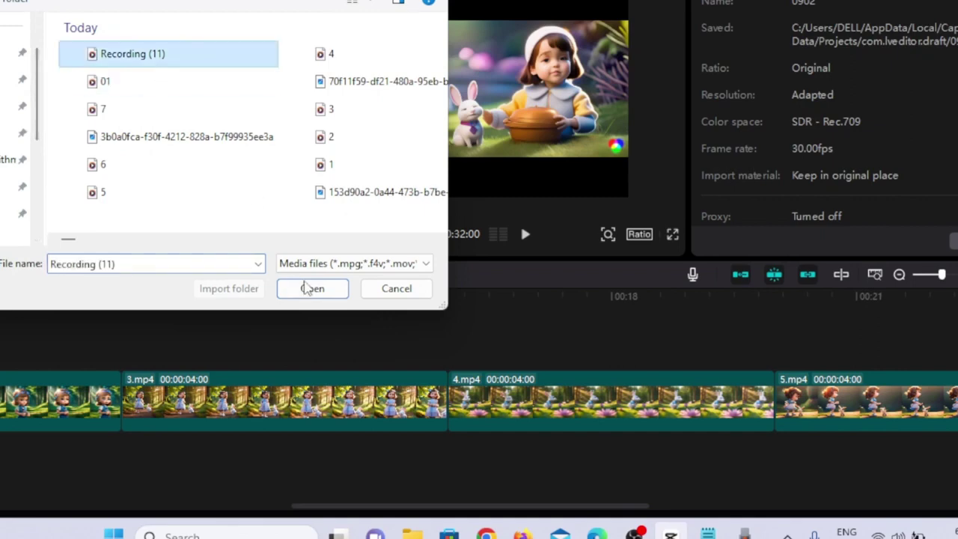
left_click(306, 290)
left_click_drag(316, 218, 307, 448)
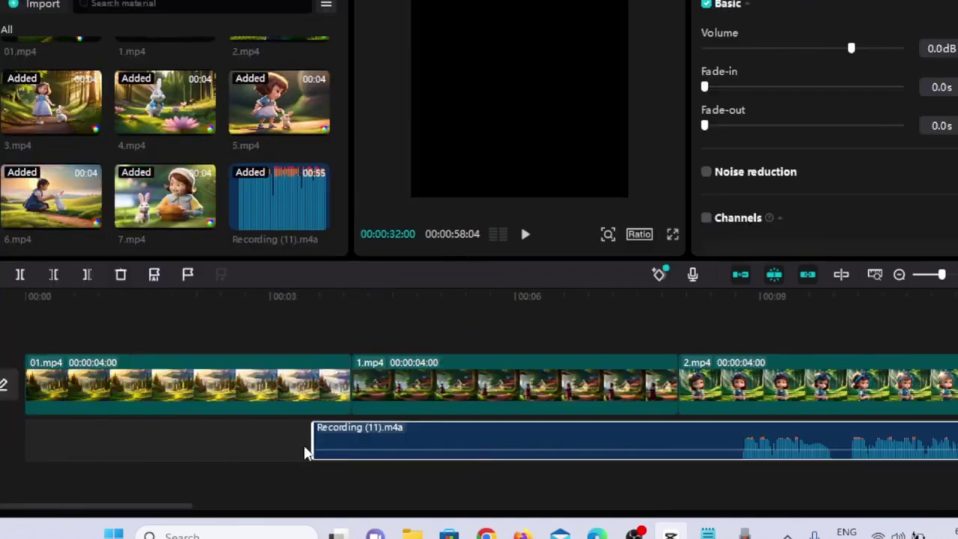
left_click_drag(364, 447, 77, 449)
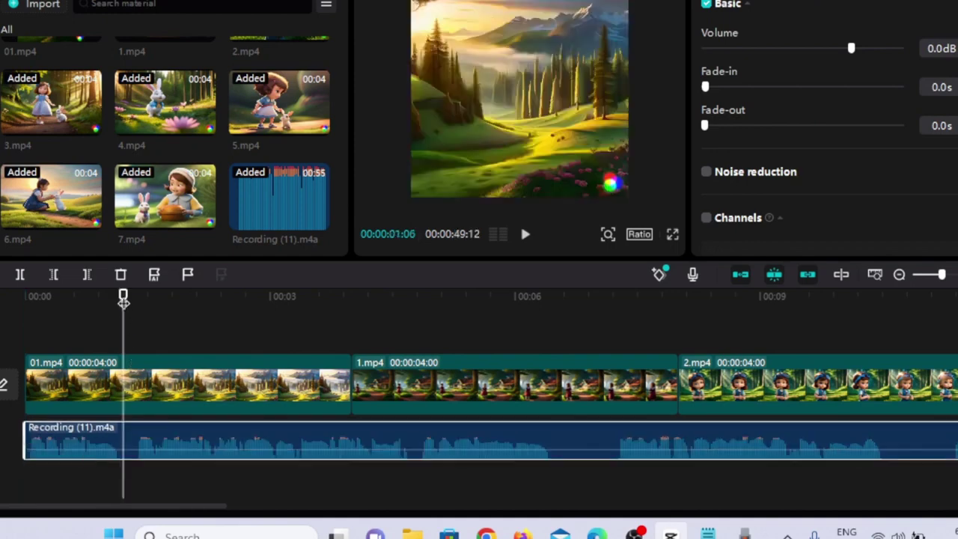
left_click_drag(123, 296, 24, 296)
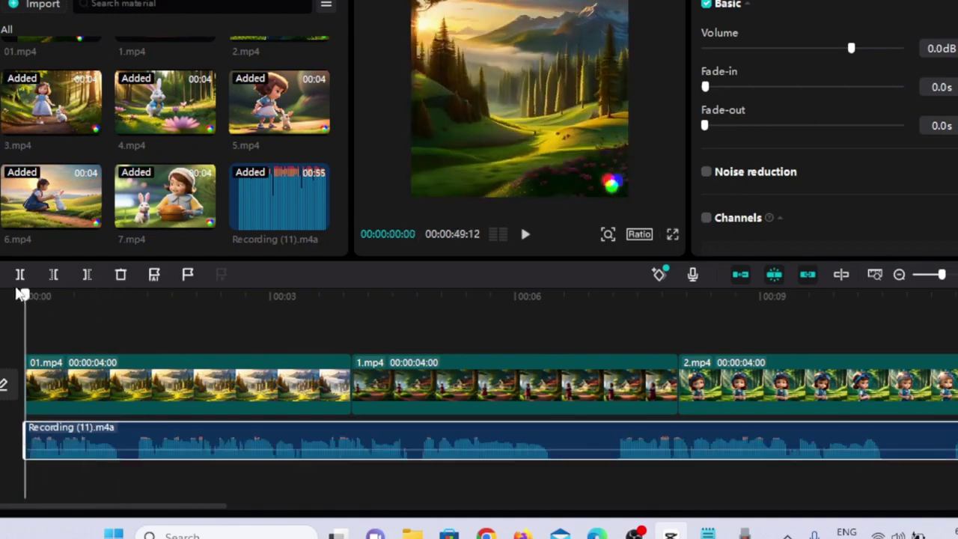
left_click(528, 238)
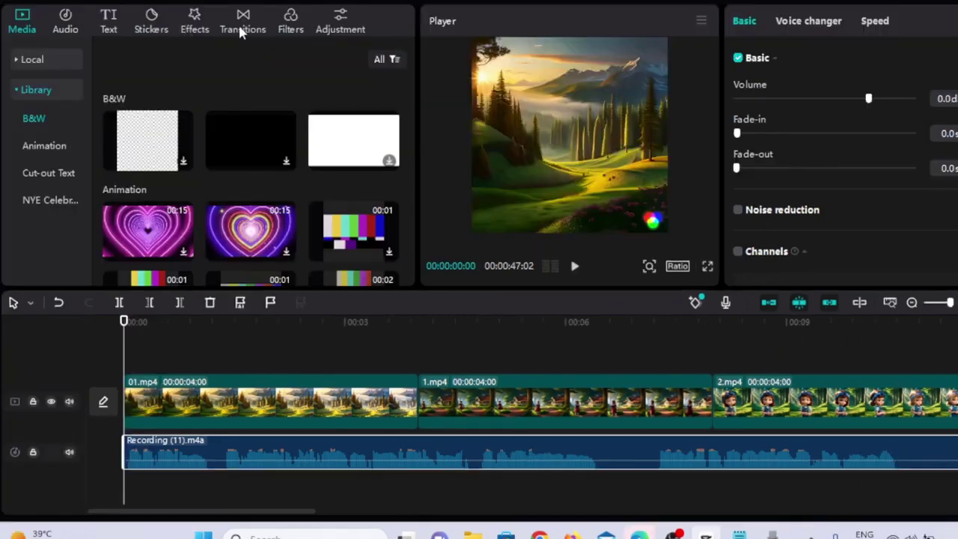
- Add the Down transition after 01.mp4 and the Flip transition between 1.mp4 and 2.mp4
left_click(241, 28)
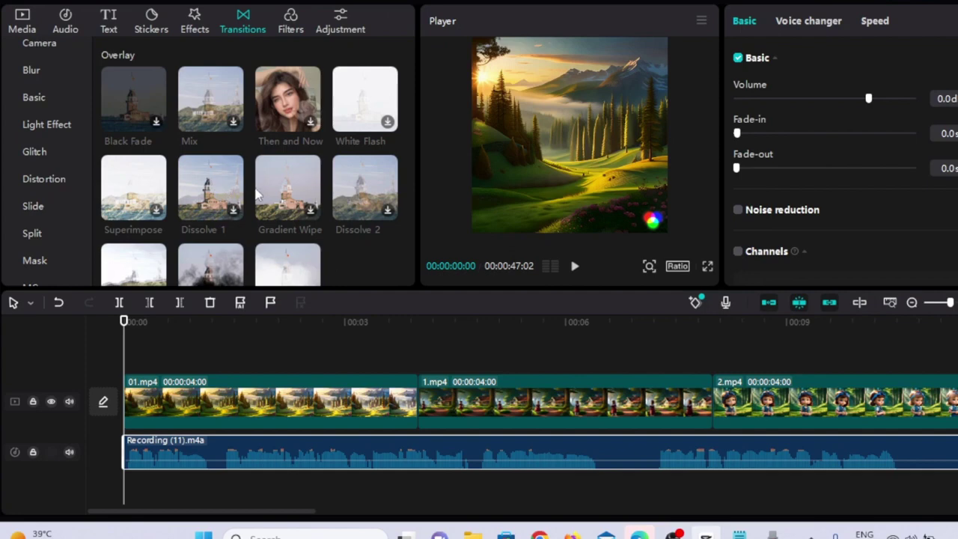
scroll(298, 202, "down", 10)
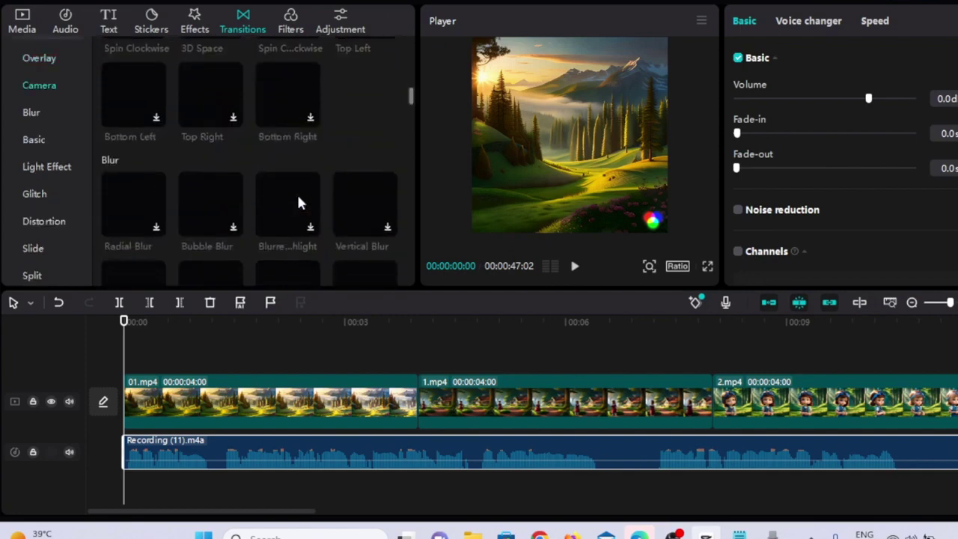
scroll(298, 202, "up", 10)
scroll(298, 202, "down", 8)
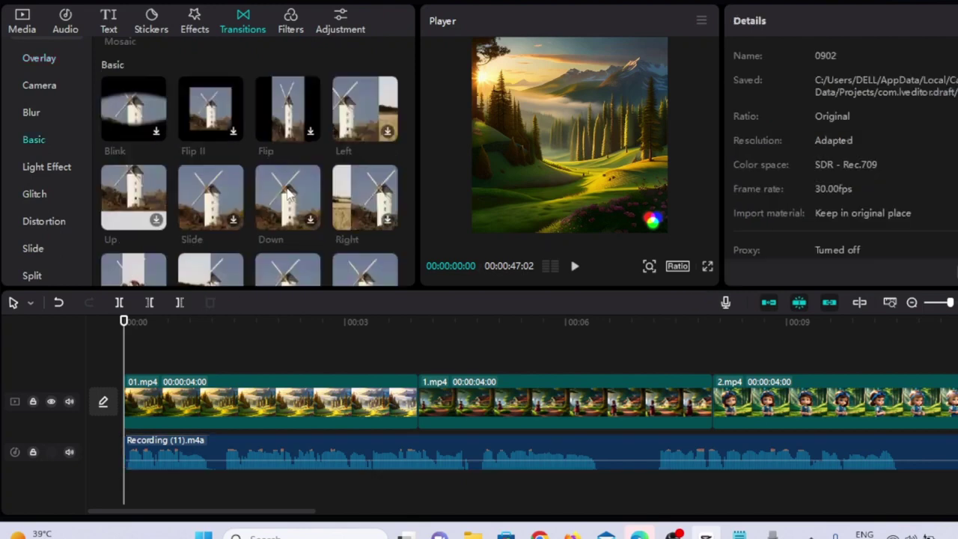
left_click_drag(302, 203, 418, 401)
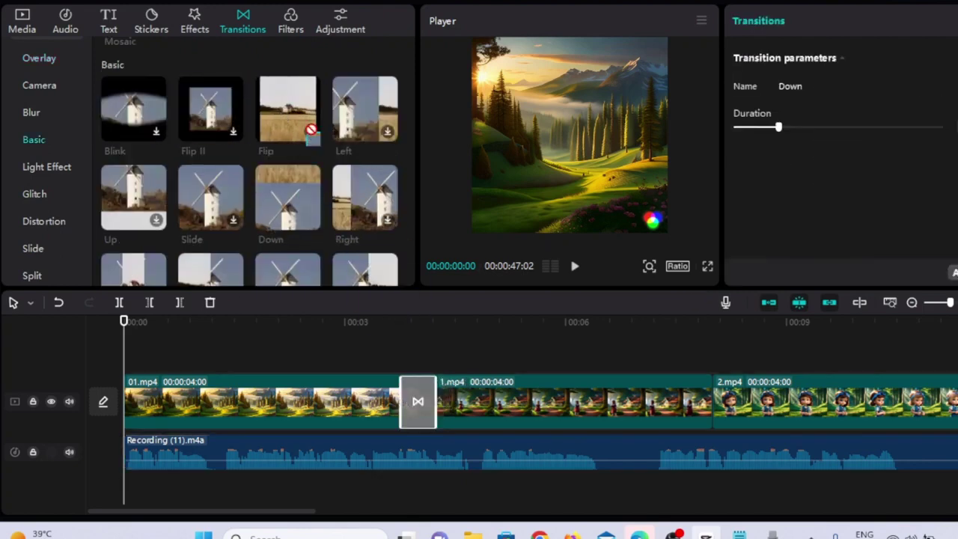
left_click_drag(300, 124, 697, 410)
- Remove the Dissolve 3 transition, then add Left (2.mp4–3.mp4) and Right (3.mp4–4.mp4) transitions
scroll(871, 400, "right", 5)
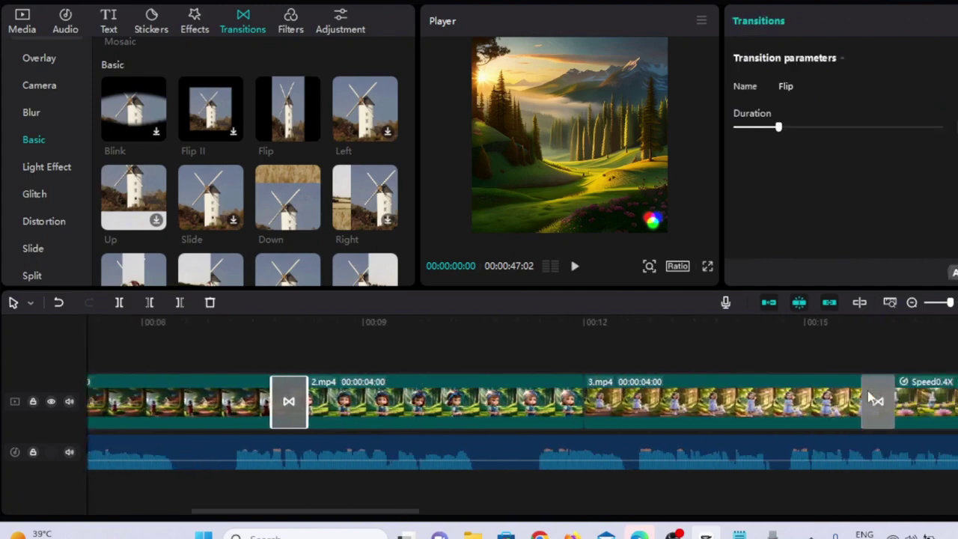
key("Delete")
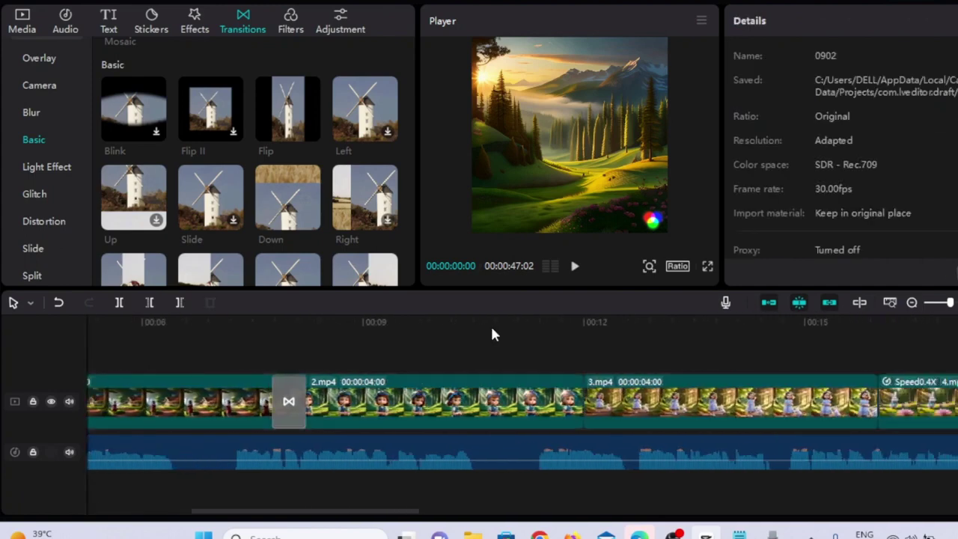
left_click_drag(367, 116, 582, 397)
scroll(777, 420, "right", 5)
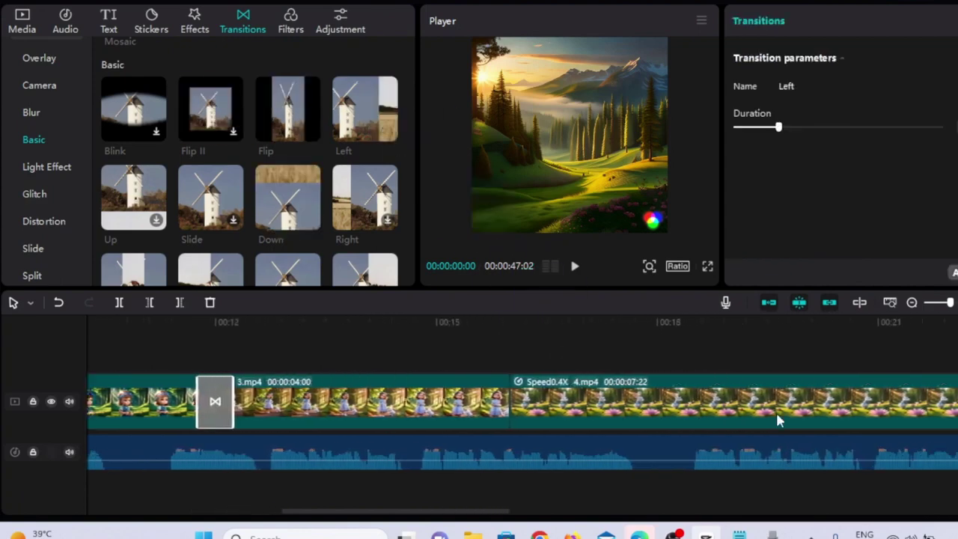
left_click_drag(374, 216, 495, 409)
- Add a transition between 4.mp4 and 5.mp4, replacing the unwanted Open Vertically one
scroll(656, 411, "right", 5)
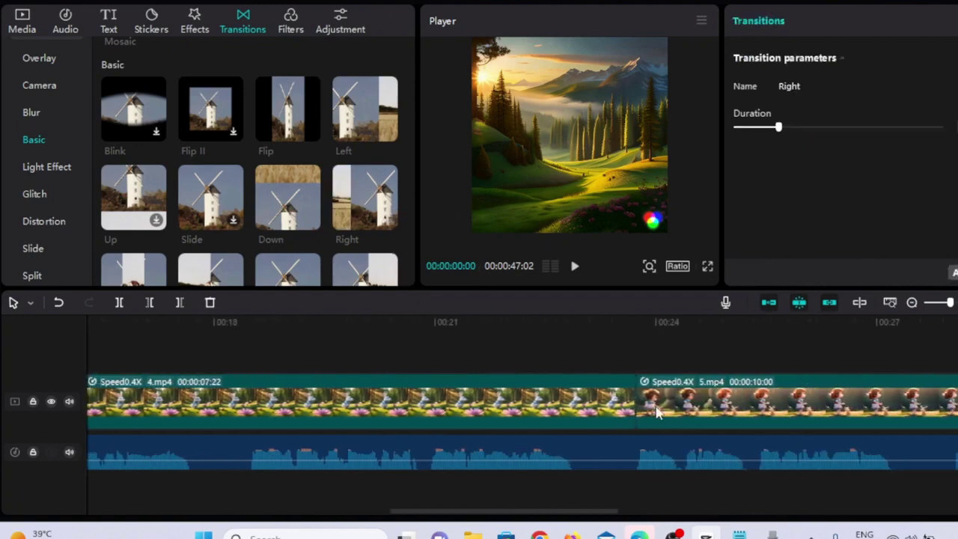
scroll(656, 412, "left", 3)
scroll(656, 411, "right", 3)
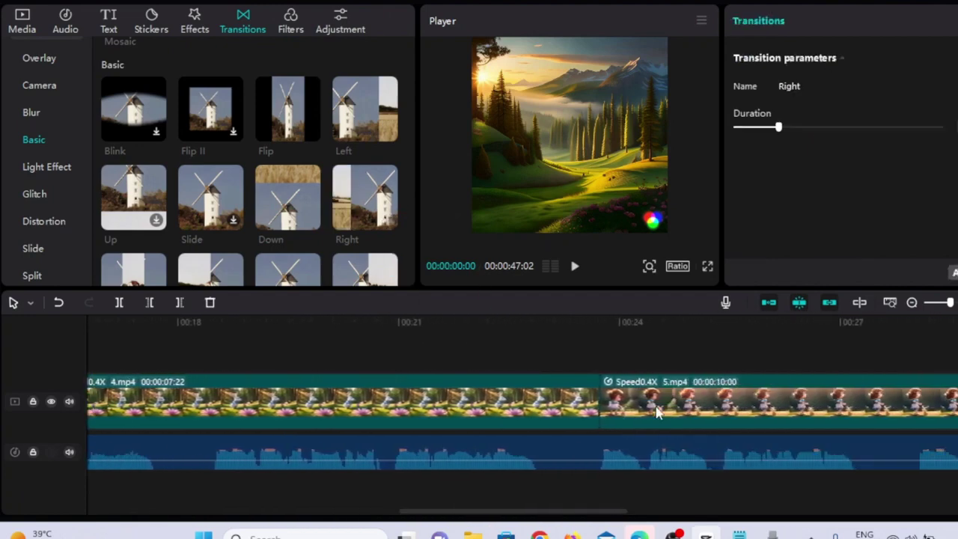
scroll(367, 238, "down", 3)
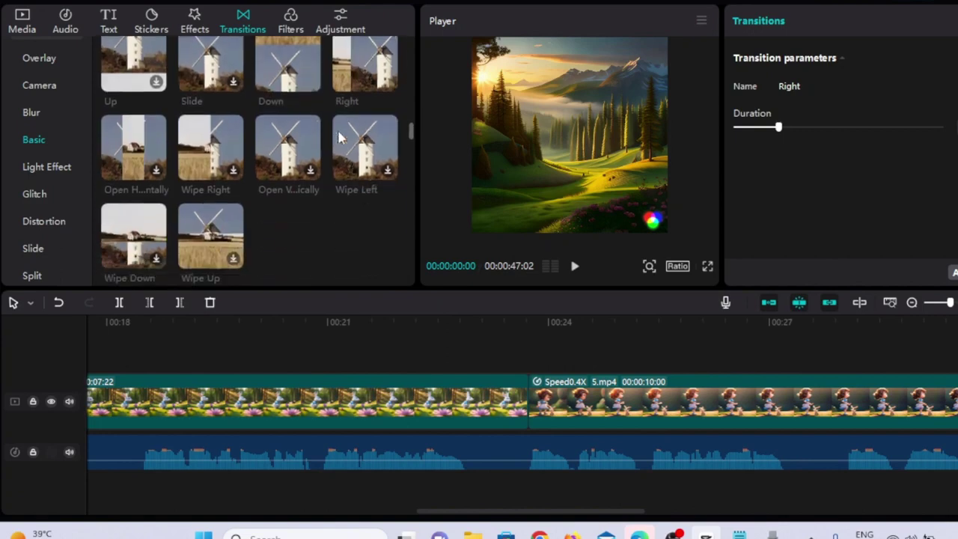
left_click(438, 343)
left_click_drag(439, 343, 514, 406)
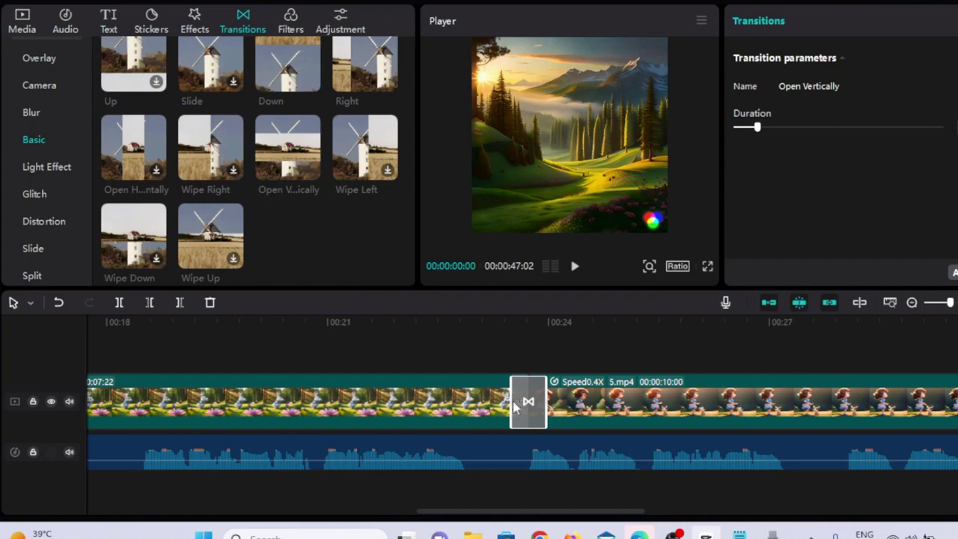
key("Delete")
left_click_drag(284, 148, 516, 400)
scroll(697, 404, "right", 5)
scroll(698, 404, "right", 3)
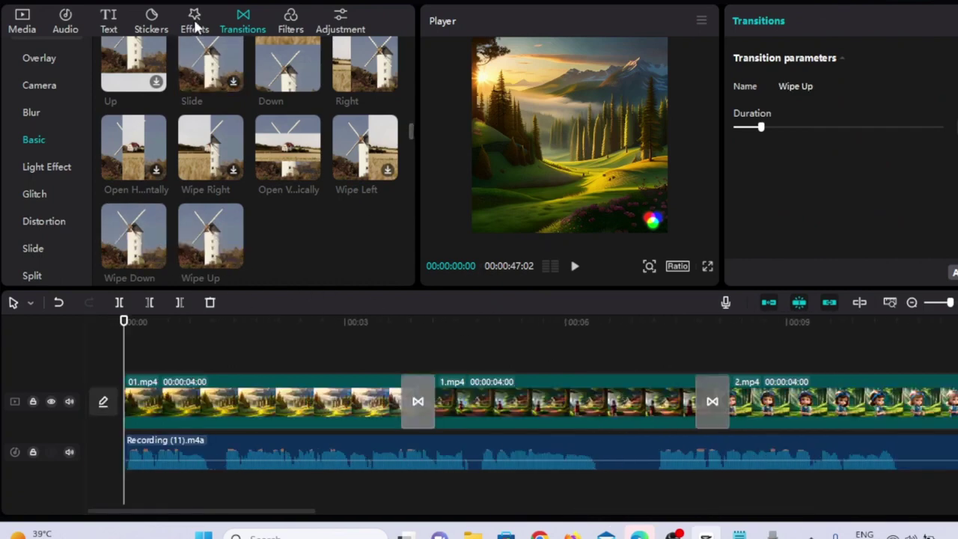
- Add the Mini stars 2 star effect, stretch it to the video's end, and preview it
left_click(195, 22)
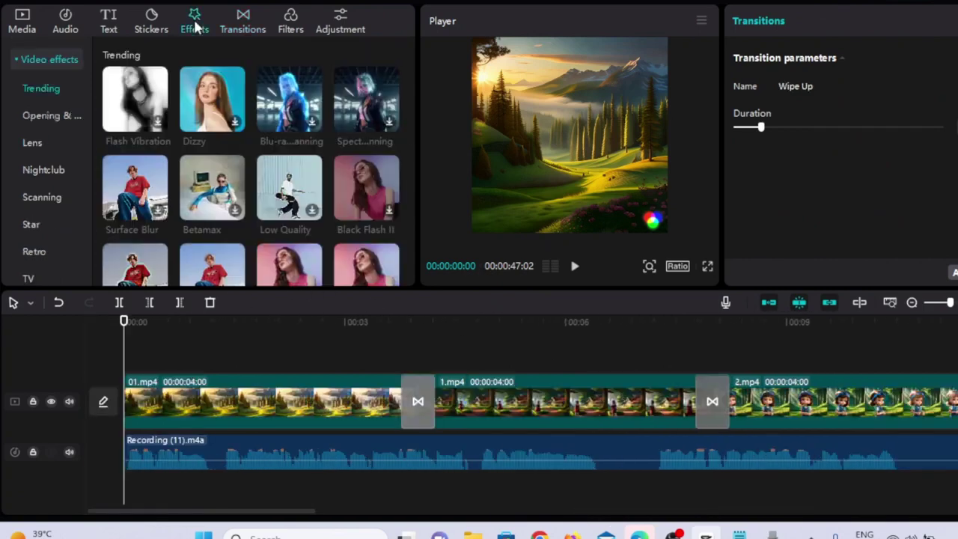
scroll(50, 213, "down", 1)
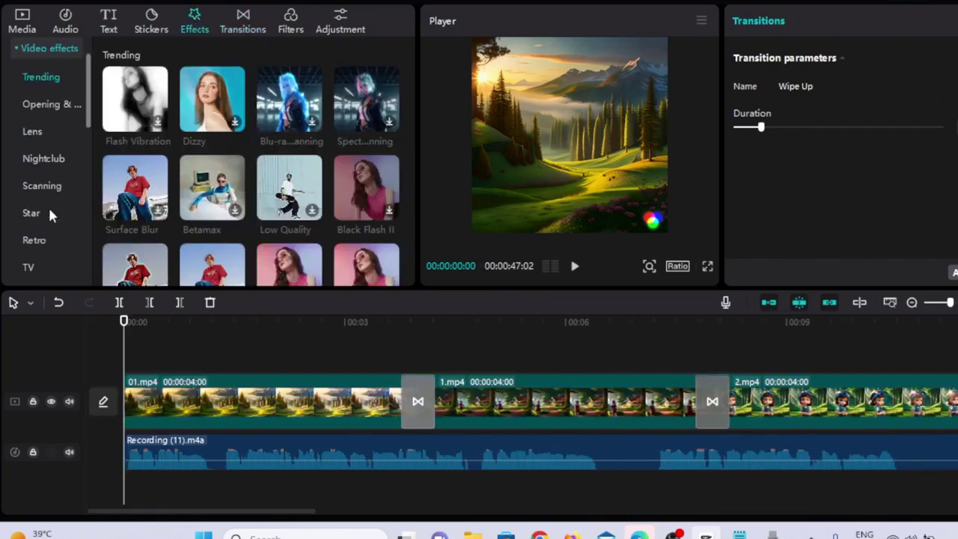
left_click(37, 211)
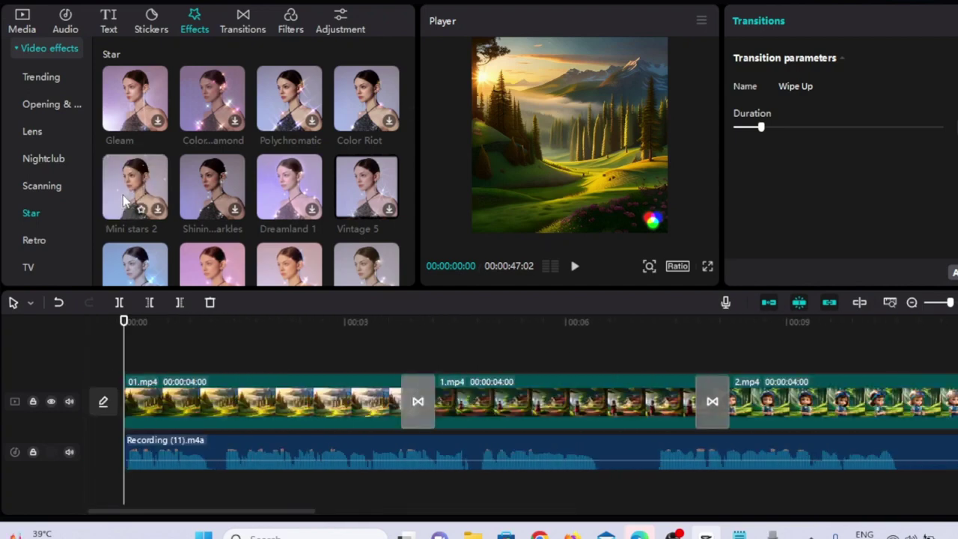
left_click_drag(125, 200, 127, 372)
left_click_drag(339, 379, 544, 374)
scroll(541, 408, "left", 10)
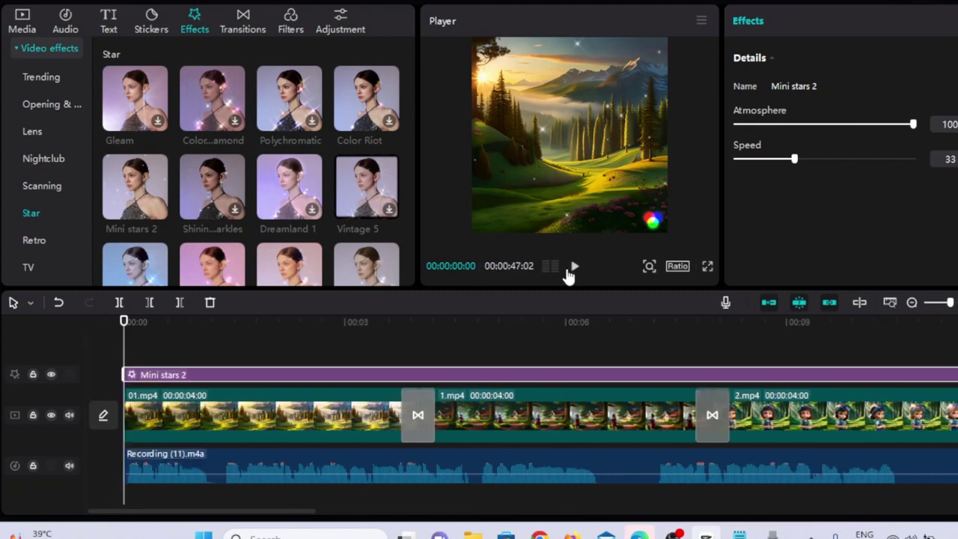
left_click(574, 267)
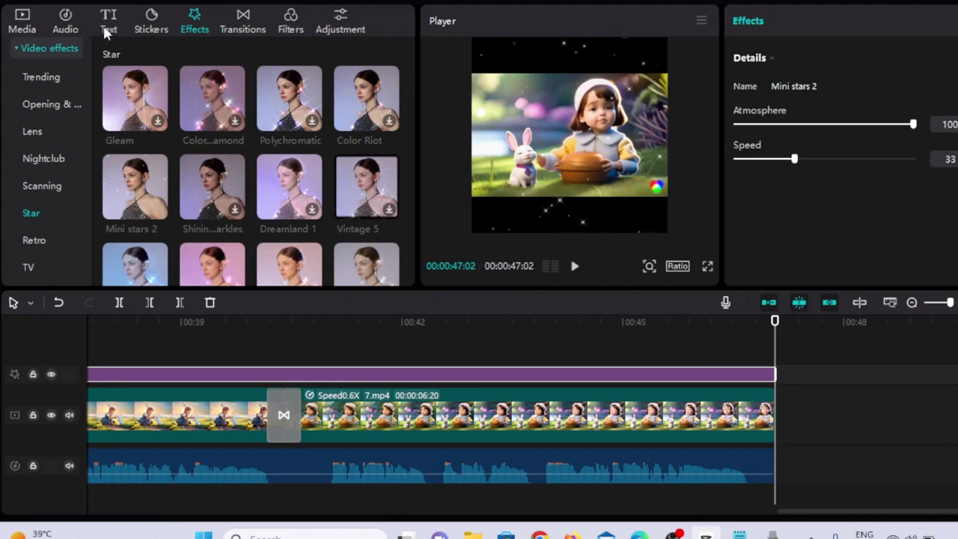
- Generate English auto captions from the voiceover
left_click(108, 29)
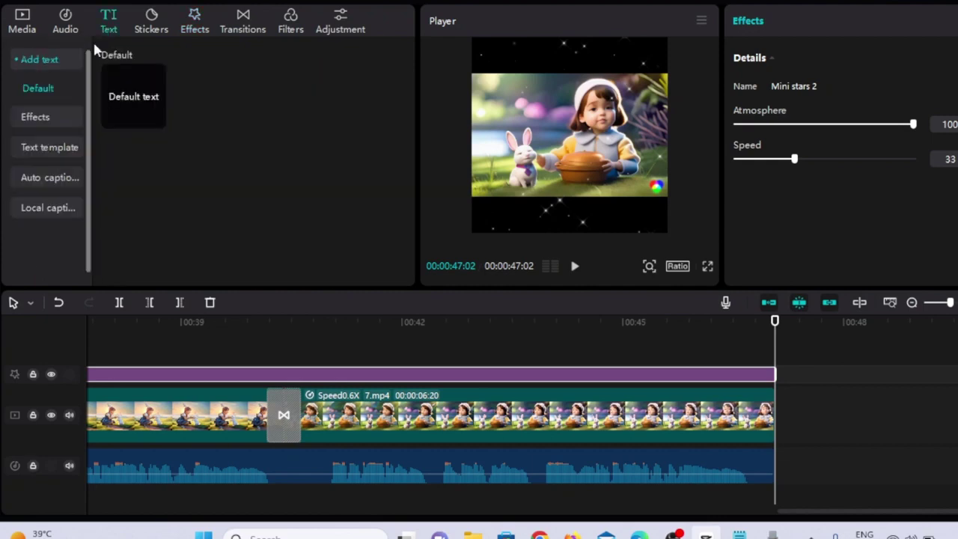
left_click(52, 178)
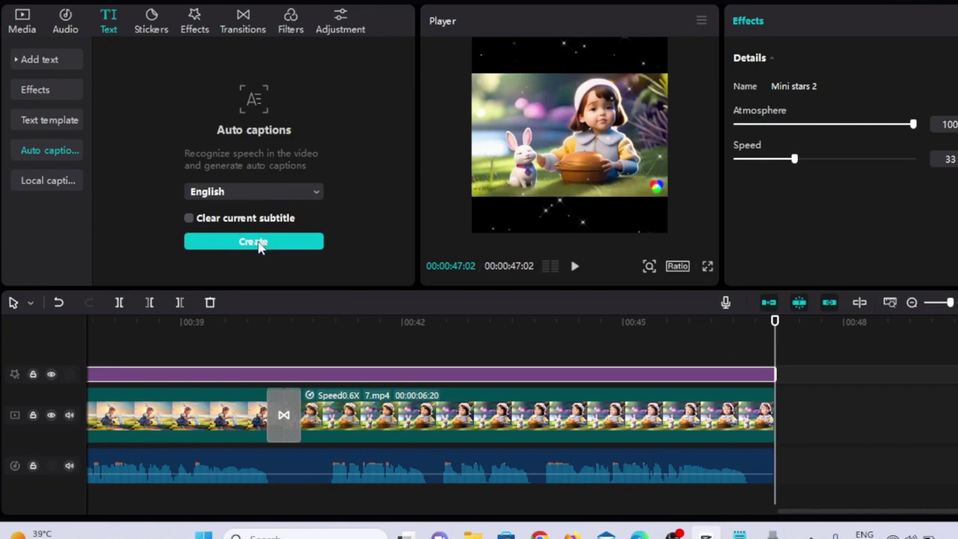
left_click(258, 245)
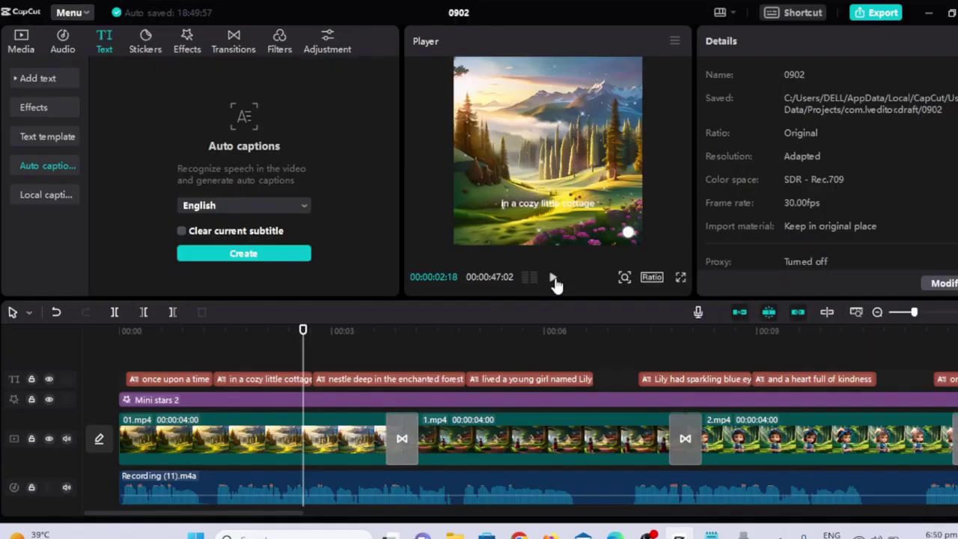
- Play the video to check captions like "once upon a time" appear over the clips
left_click(554, 279)
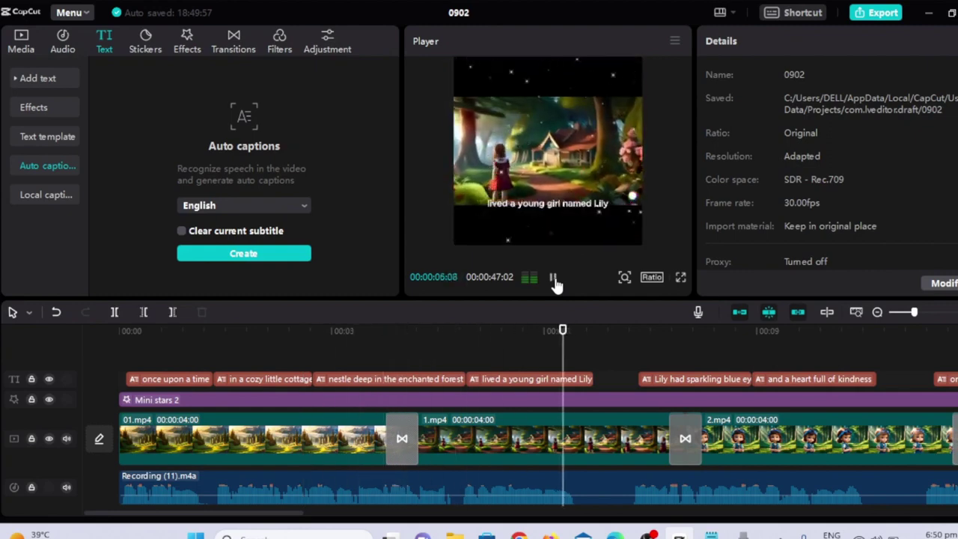
left_click(554, 279)
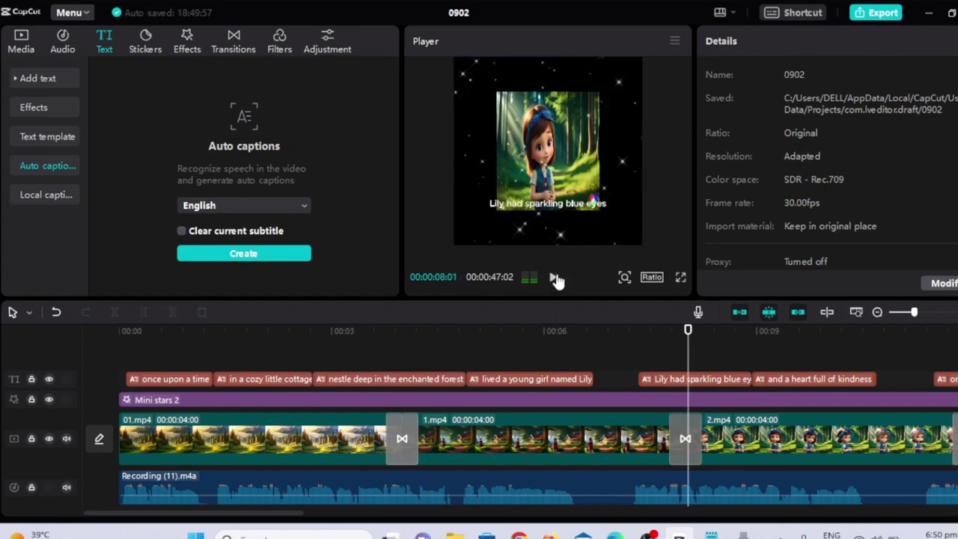
left_click(555, 278)
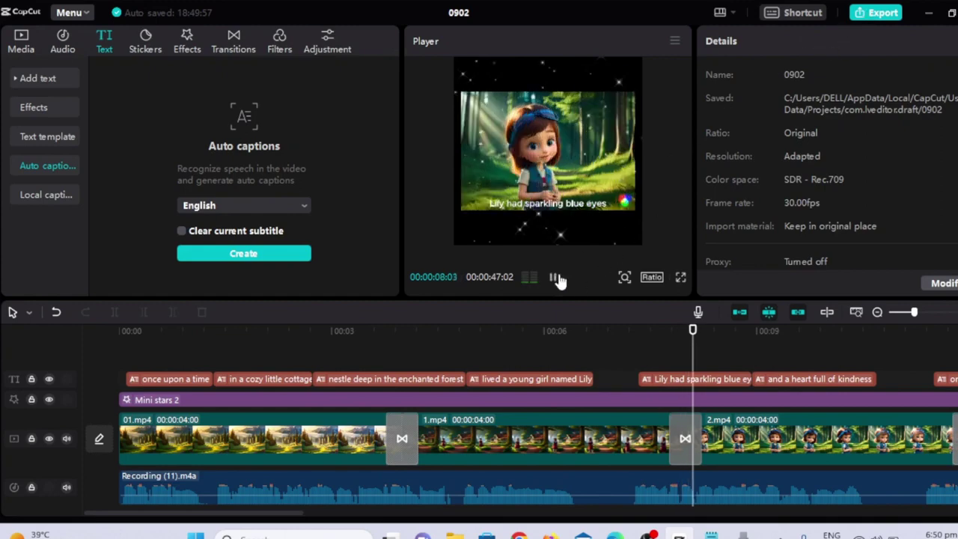
key("space")
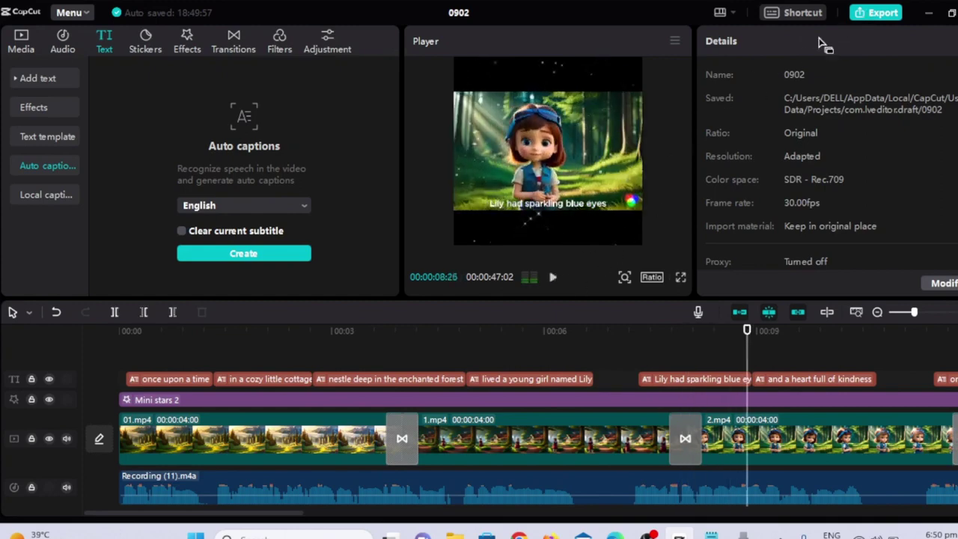
- Open the Export dialog with 4K, H.264, mp4 and 30fps settings
left_click(799, 109)
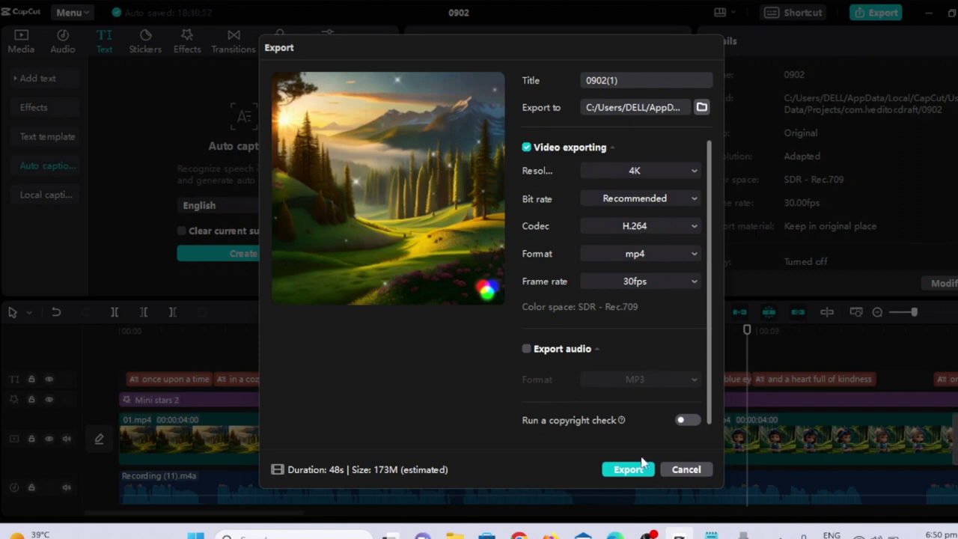